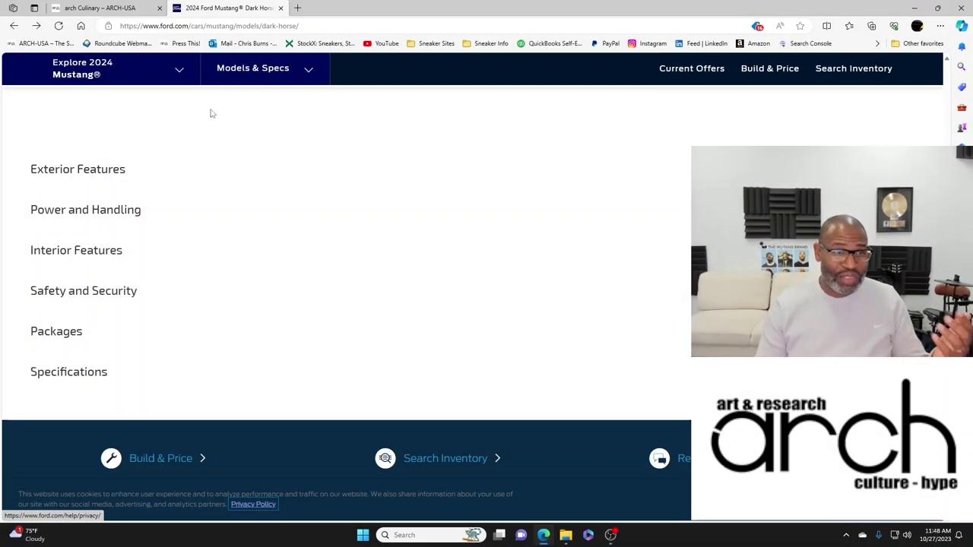
# Bring back the arch-USA arch Culinary page and hide the shoe ad banner along the bottom.
pyautogui.click(141, 14)
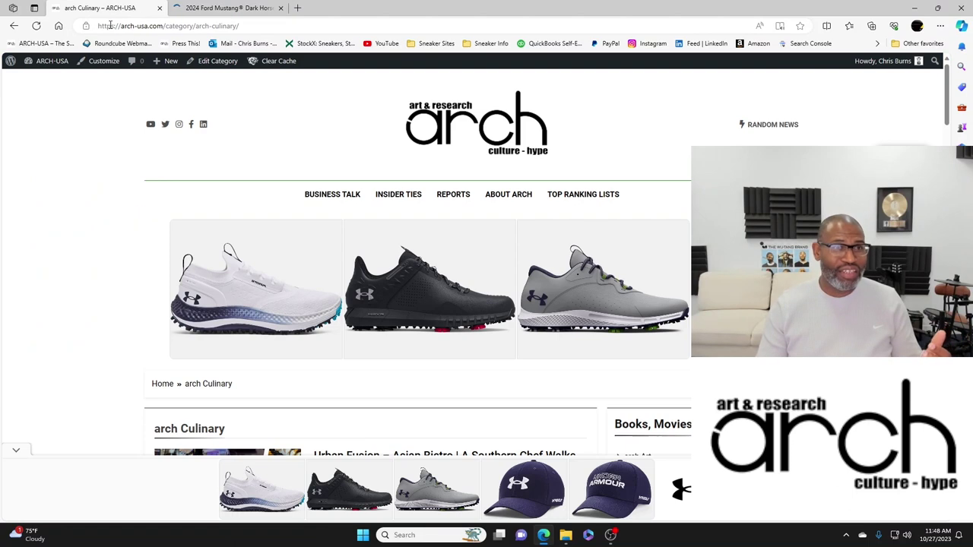
pyautogui.click(194, 12)
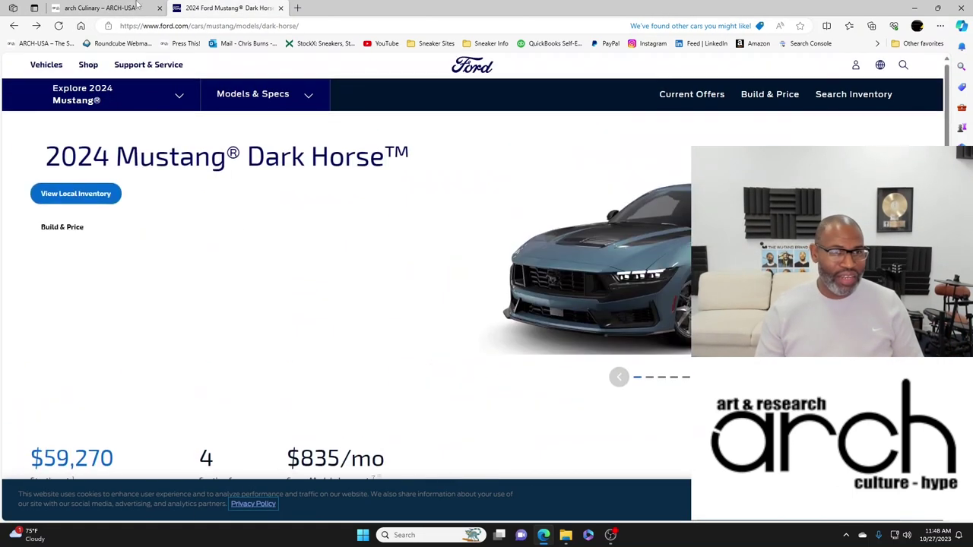
pyautogui.hotkey('ctrl', 'shift', 'Tab')
pyautogui.scroll(-4, 362, 237)
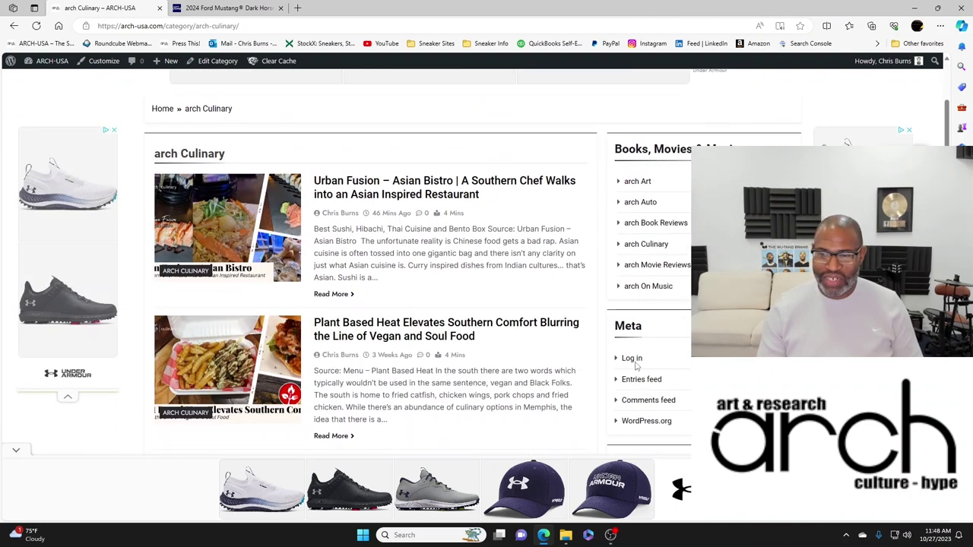
pyautogui.click(16, 452)
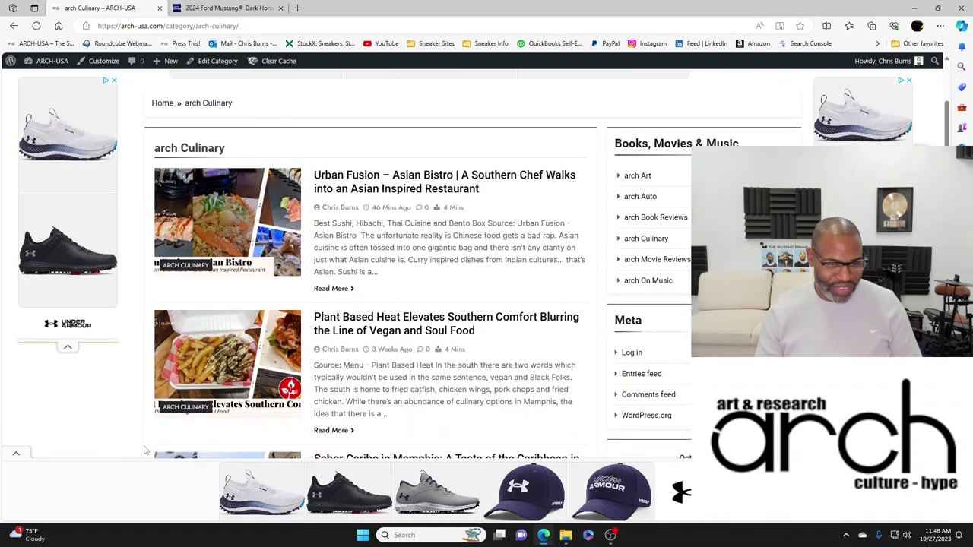
pyautogui.scroll(3, 475, 414)
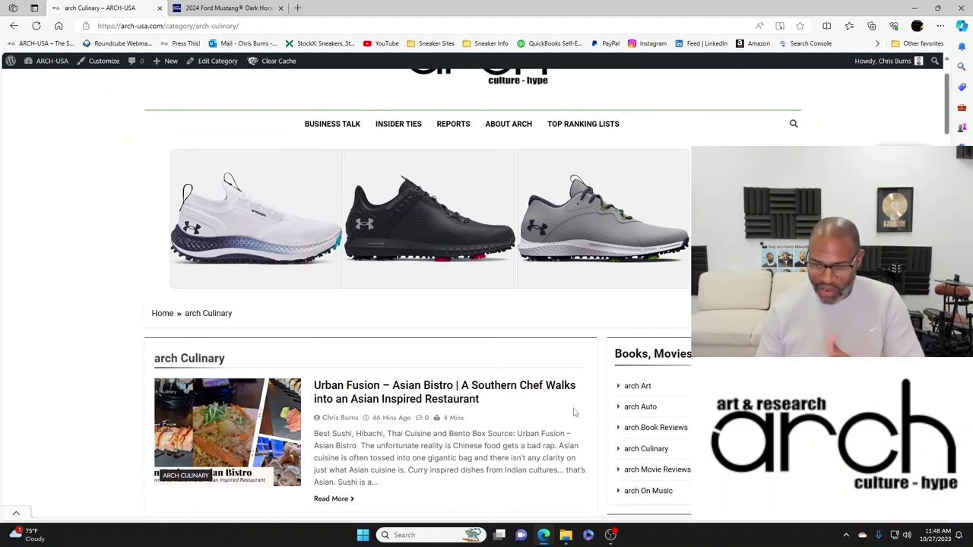
# Open the arch Auto category, browse its articles, then return to the Mustang Dark Horse tab.
pyautogui.click(641, 409)
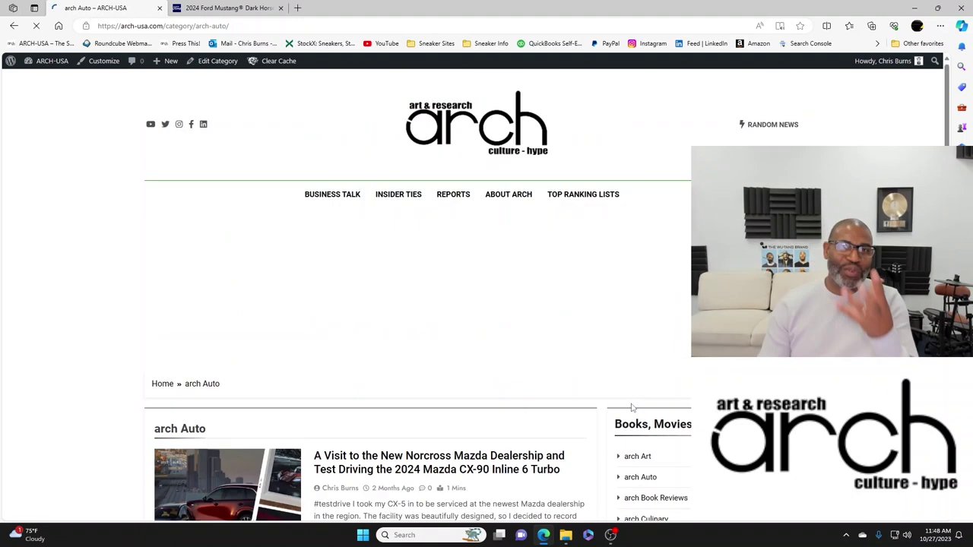
pyautogui.scroll(-3, 508, 407)
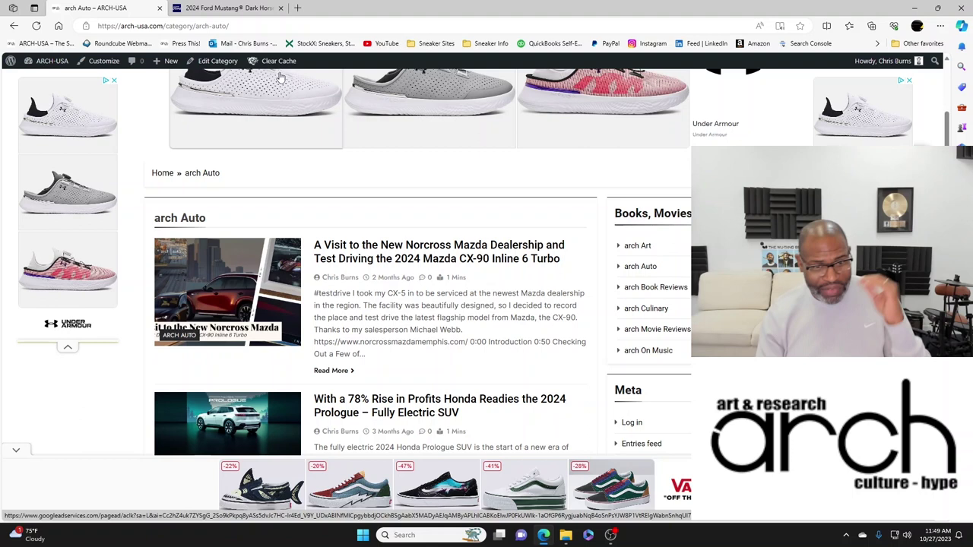
pyautogui.click(230, 10)
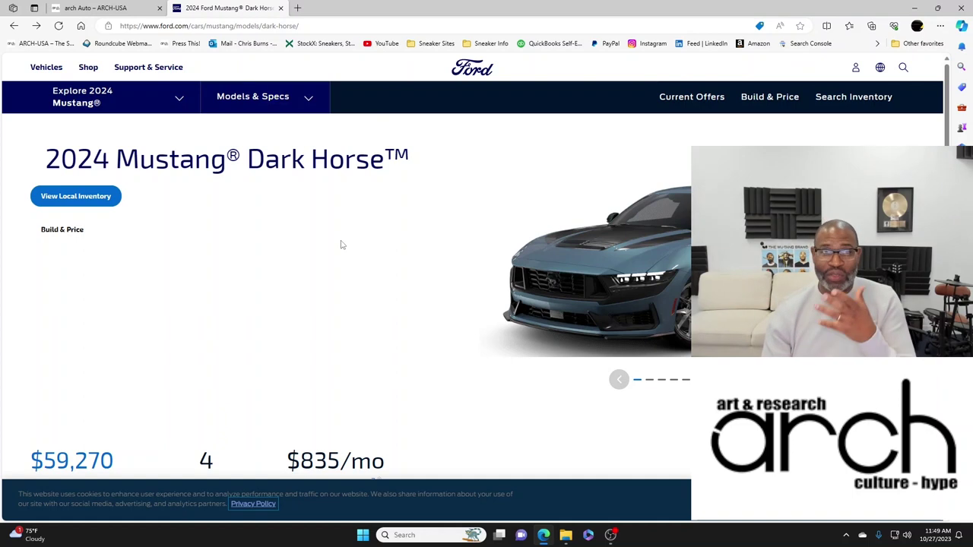
# Scroll past the Dark Horse Key Features and open the Mustang Build & Price configurator.
pyautogui.scroll(-5, 345, 247)
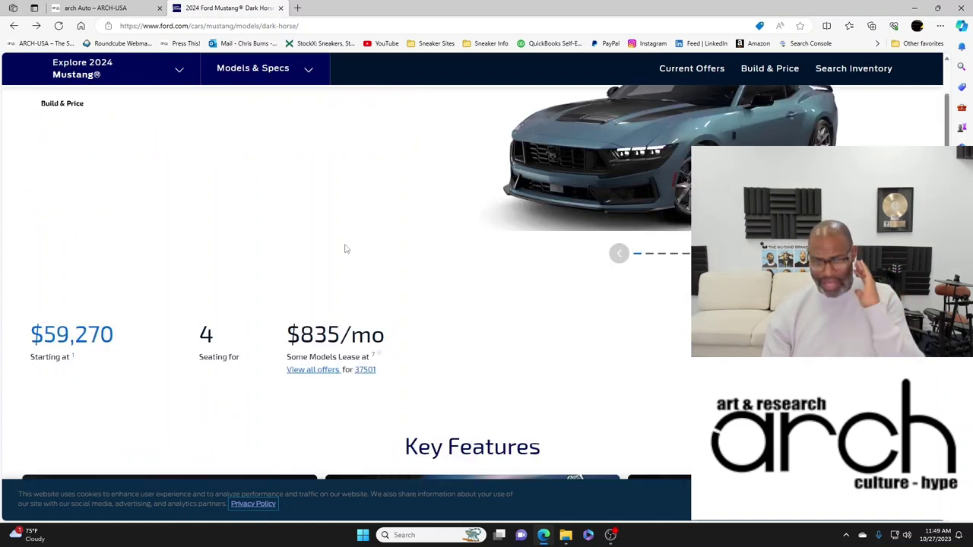
pyautogui.scroll(-6, 344, 248)
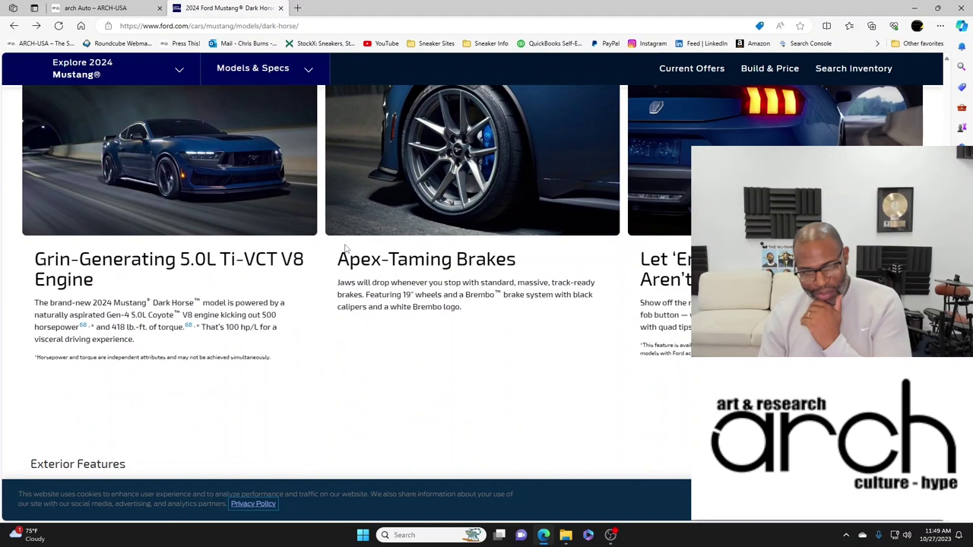
pyautogui.scroll(-2, 346, 249)
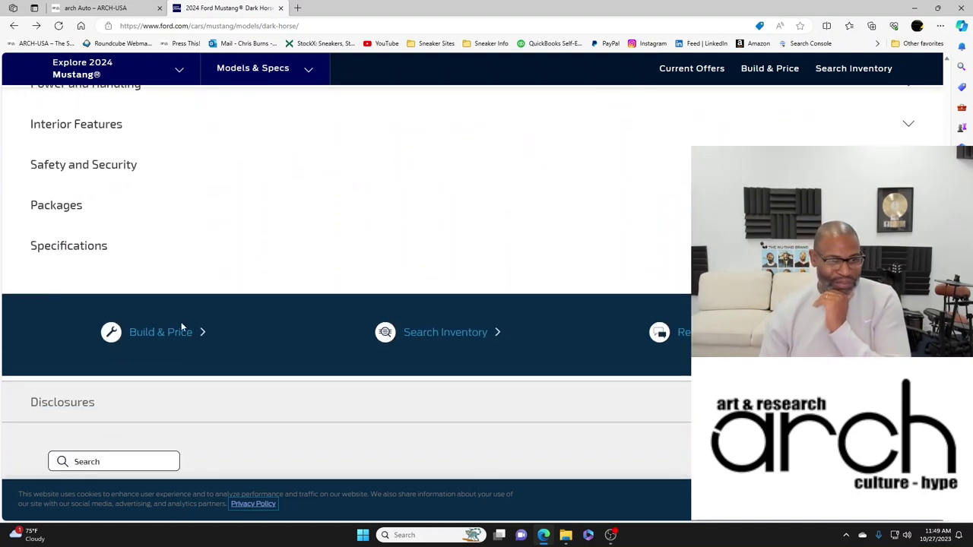
pyautogui.scroll(5, 174, 331)
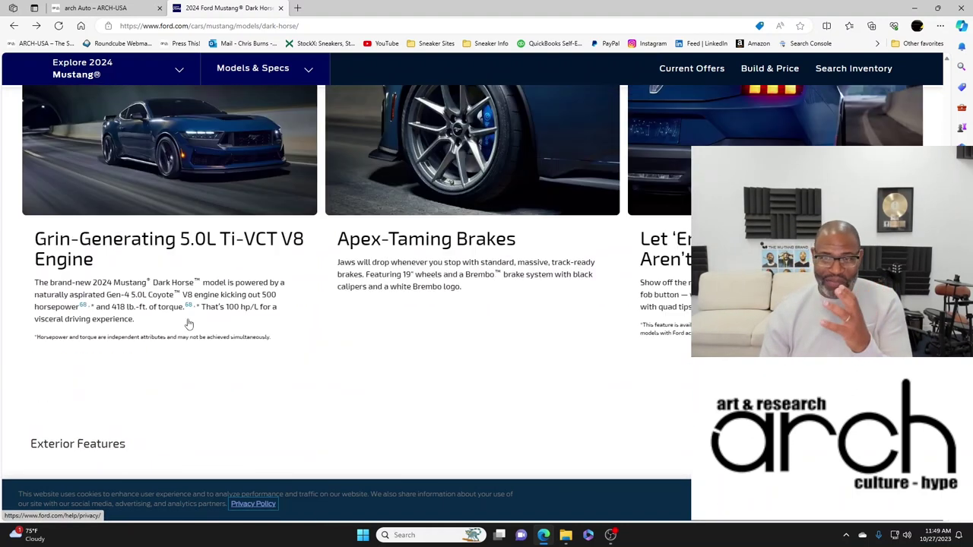
pyautogui.scroll(-5, 182, 327)
pyautogui.click(172, 333)
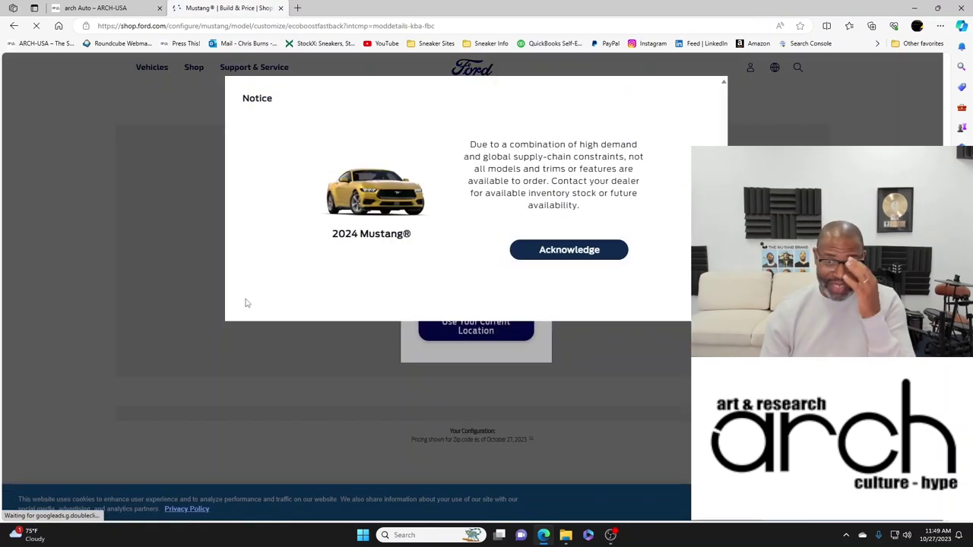
# Dismiss the supply-chain notice and submit the saved zip code for local pricing.
pyautogui.click(561, 250)
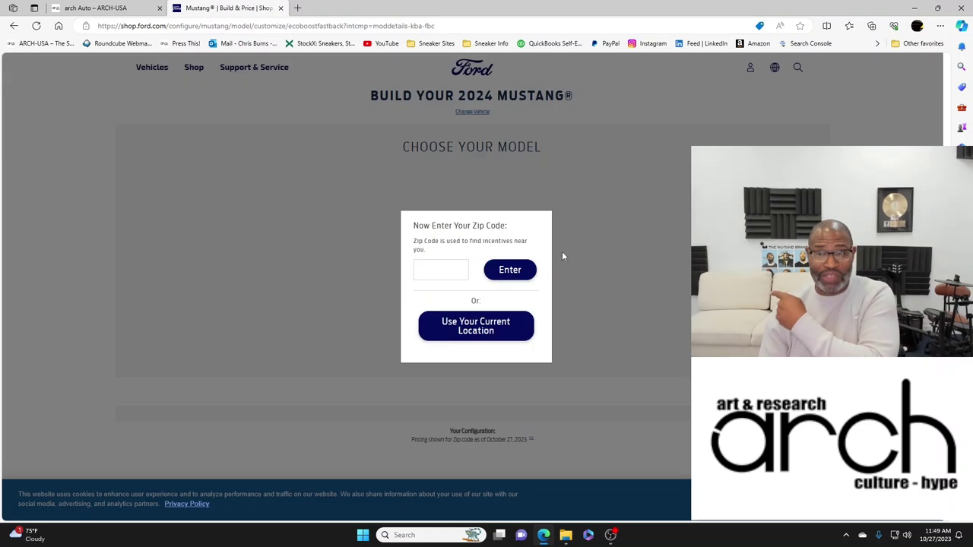
pyautogui.click(446, 270)
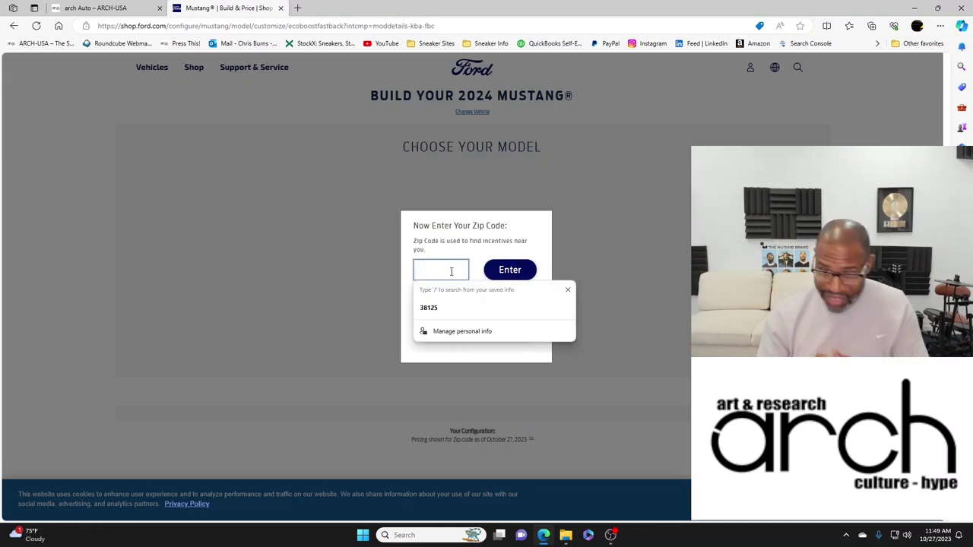
pyautogui.click(429, 308)
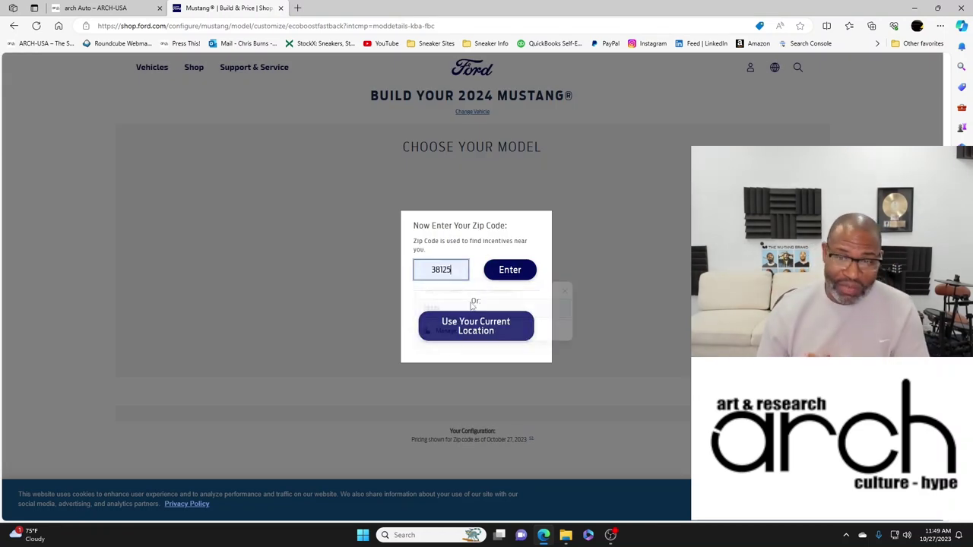
pyautogui.click(518, 276)
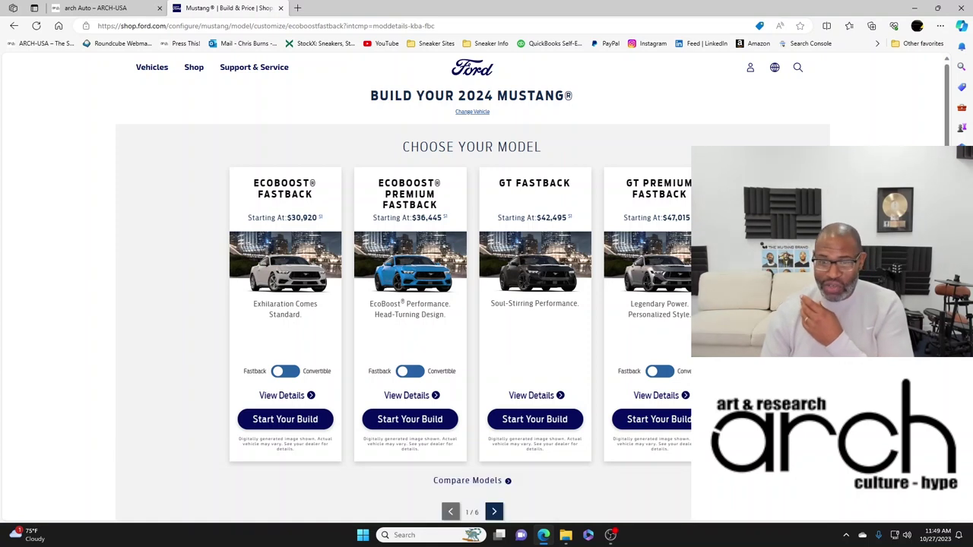
# Bring the Dark Horse Premium into view in the lineup and start its build.
pyautogui.click(494, 512)
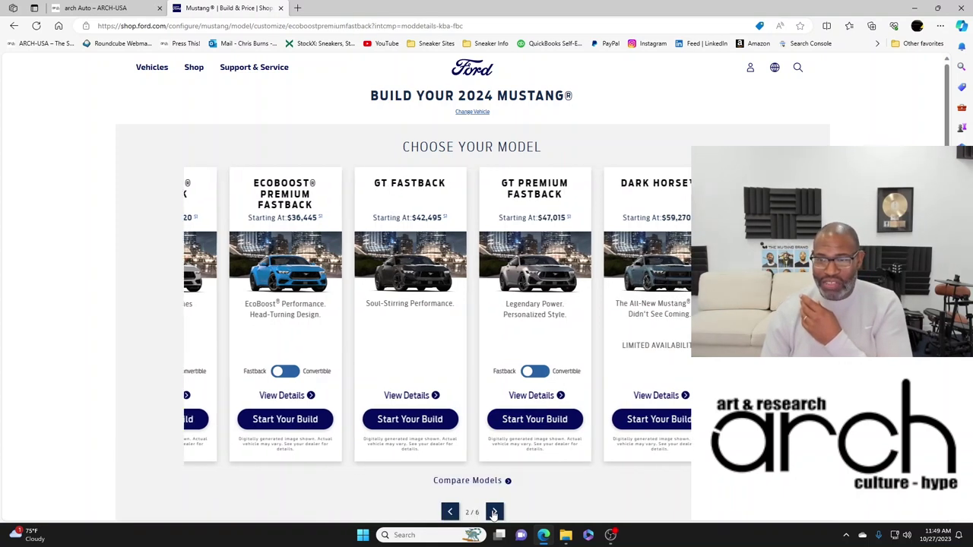
pyautogui.click(493, 512)
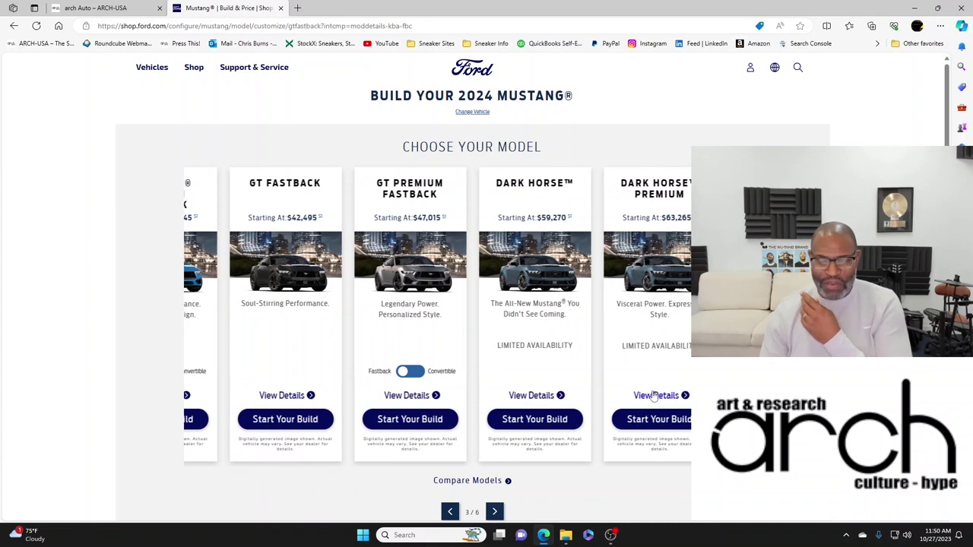
pyautogui.click(658, 420)
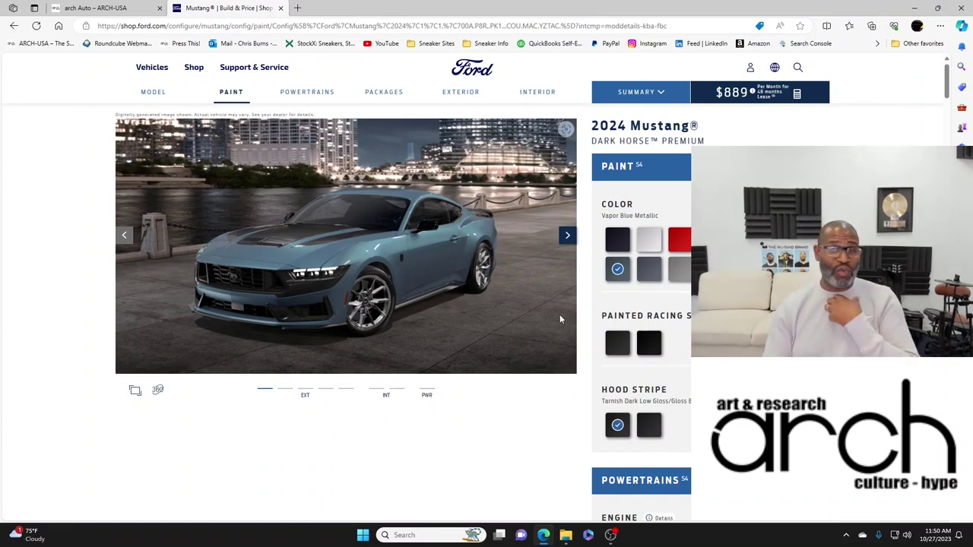
# Paint the car Oxford White, review its gallery angles, and add the Tarnish Dark High Gloss painted stripe.
pyautogui.click(657, 242)
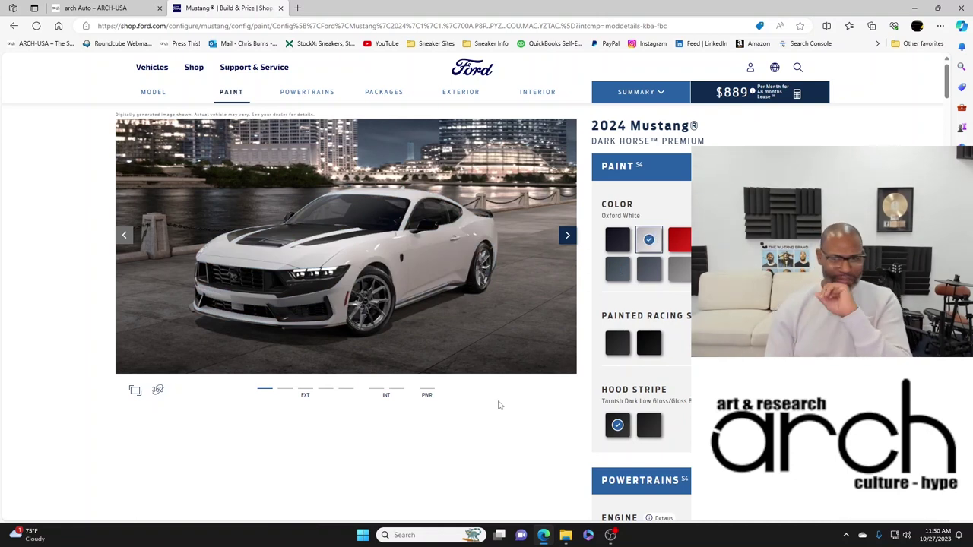
pyautogui.click(566, 237)
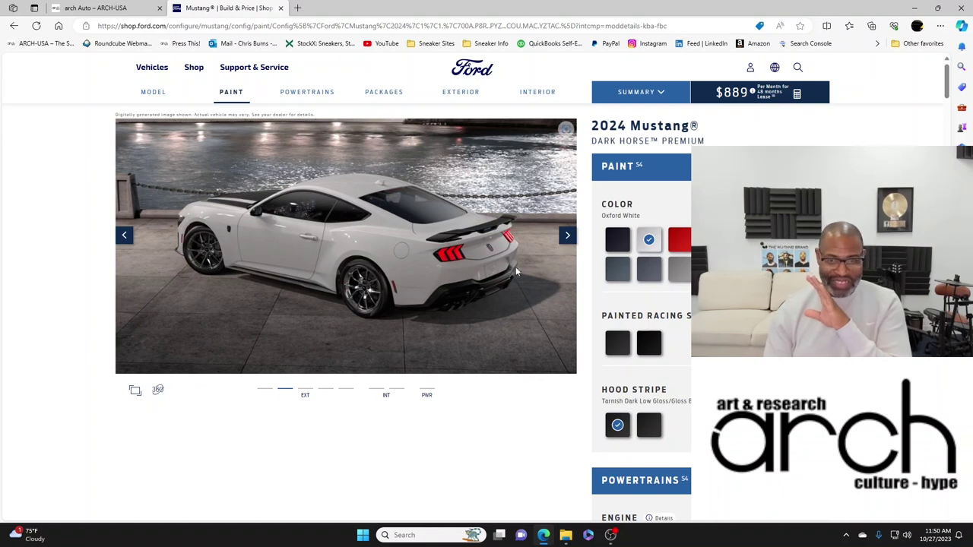
pyautogui.click(566, 236)
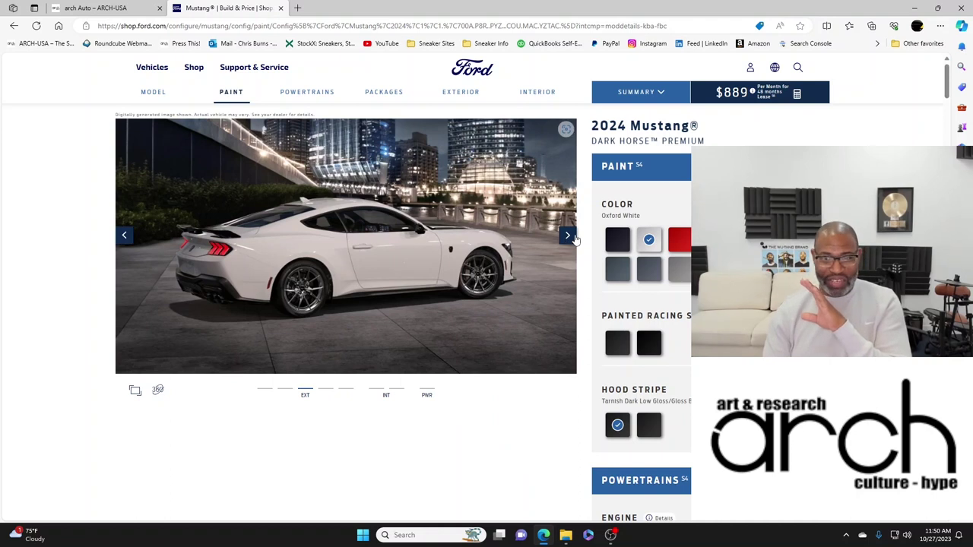
pyautogui.click(569, 238)
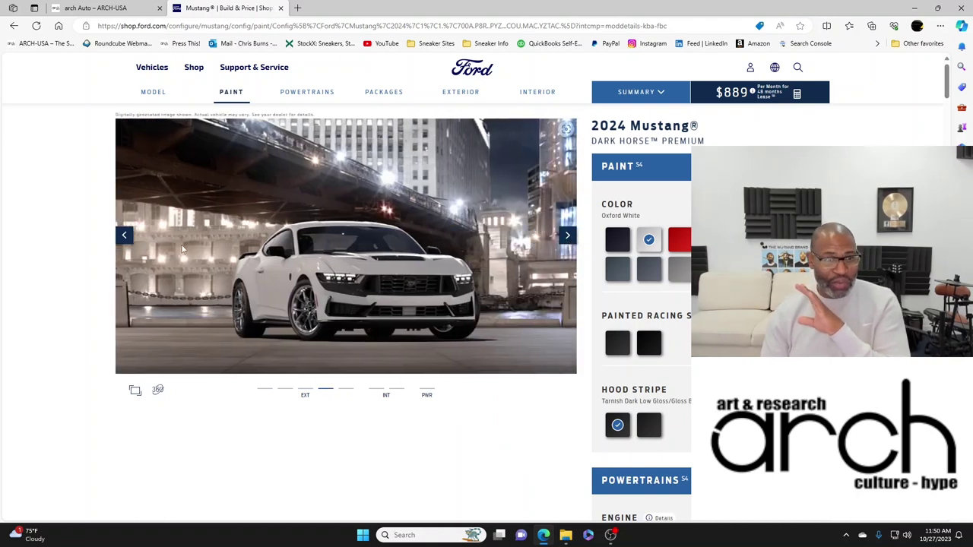
pyautogui.click(125, 240)
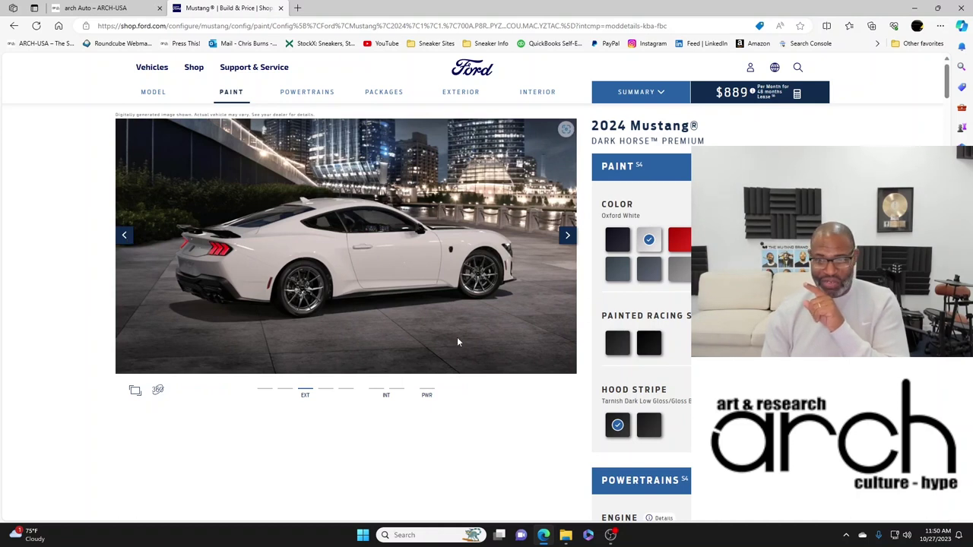
pyautogui.click(619, 345)
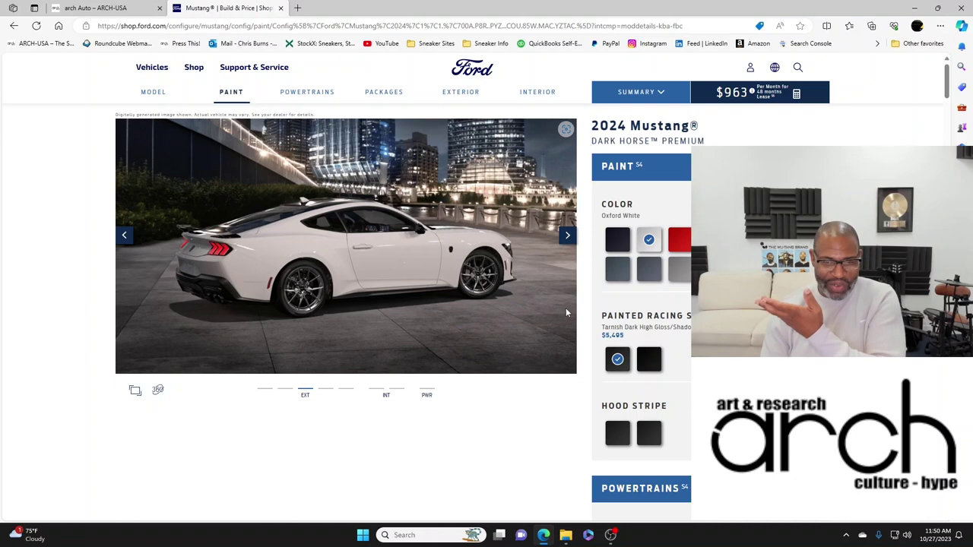
# Review the striped car's views, then replace the painted stripe with the Tarnish Dark vinyl hood stripe.
pyautogui.click(566, 236)
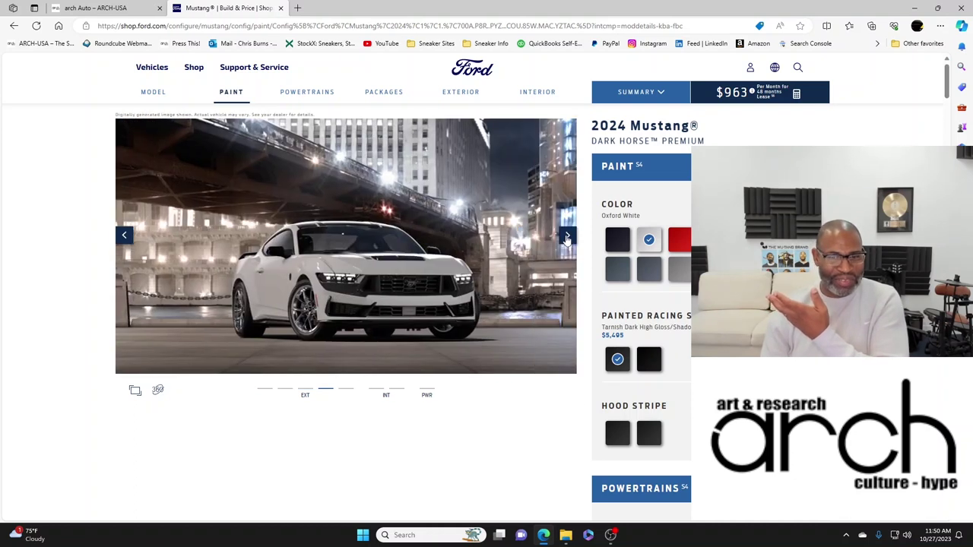
pyautogui.click(566, 237)
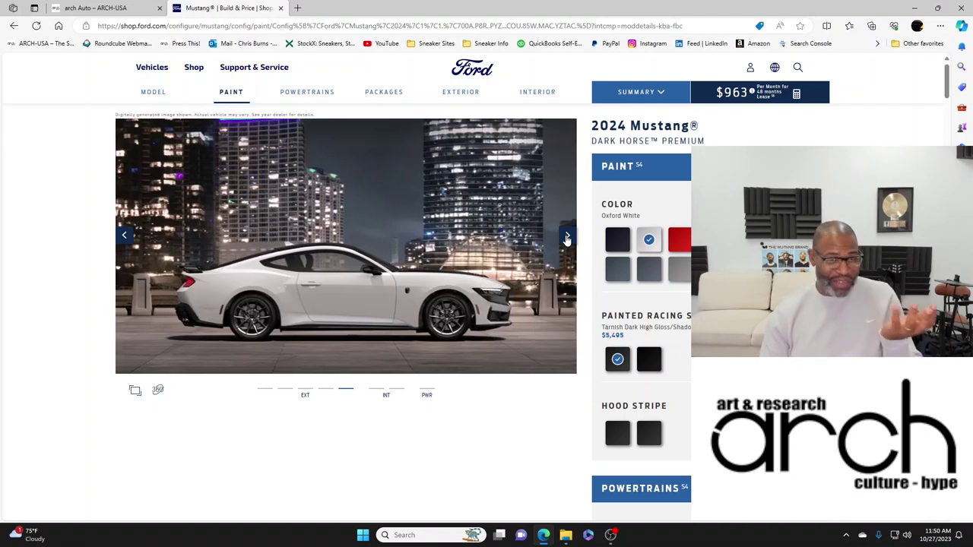
pyautogui.click(567, 238)
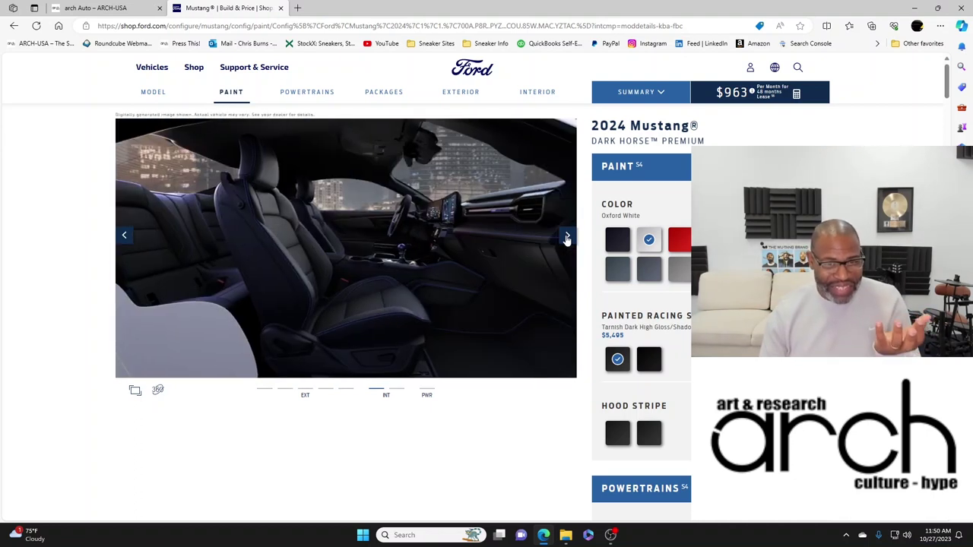
pyautogui.click(125, 235)
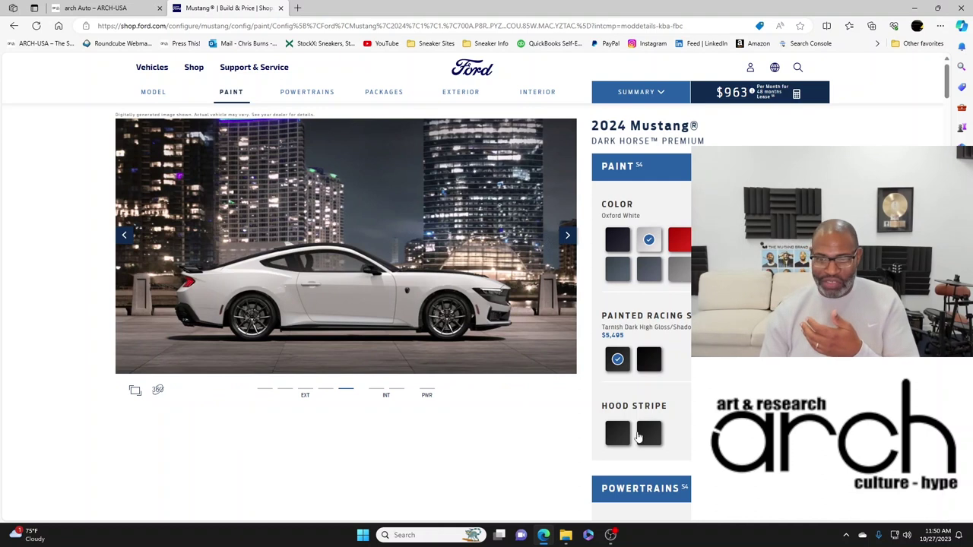
pyautogui.click(616, 435)
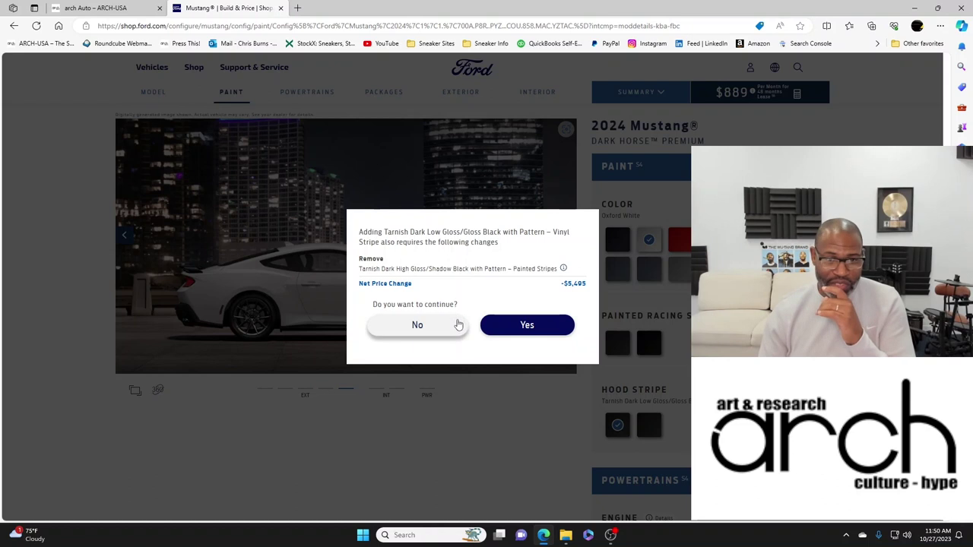
pyautogui.click(525, 323)
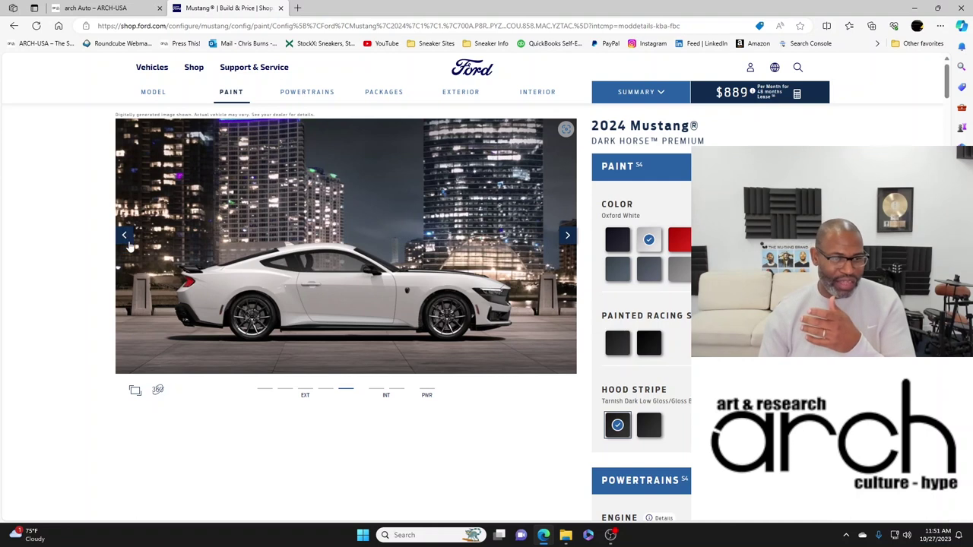
pyautogui.click(157, 391)
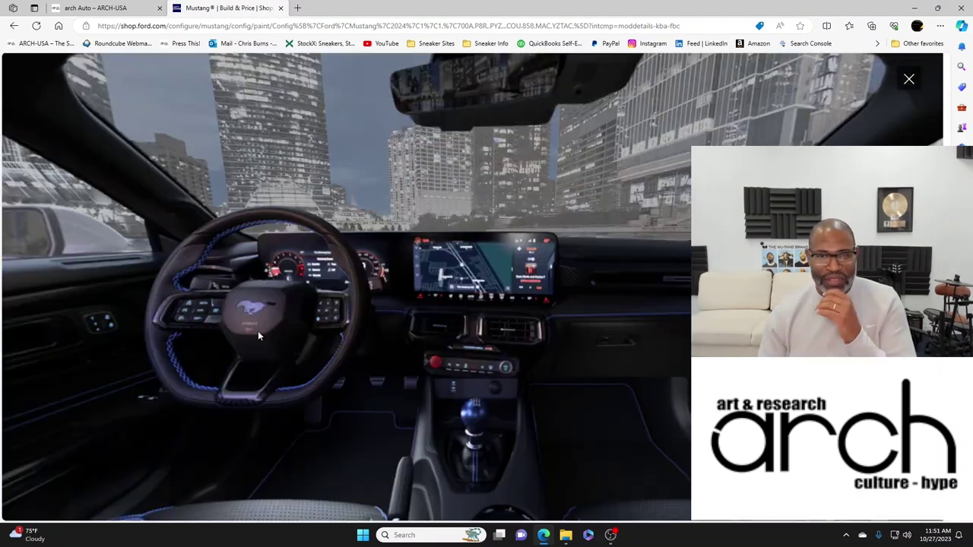
pyautogui.moveTo(418, 286); pyautogui.dragTo(424, 307)
pyautogui.click(908, 79)
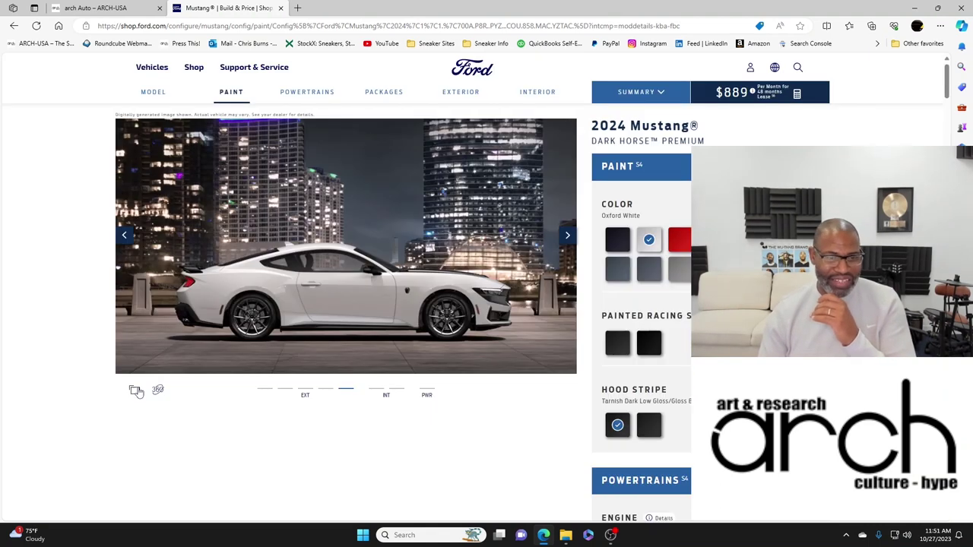
# Return the gallery to the front three-quarter view and restore the $5,495 Tarnish Dark painted stripes.
pyautogui.click(124, 240)
pyautogui.click(124, 242)
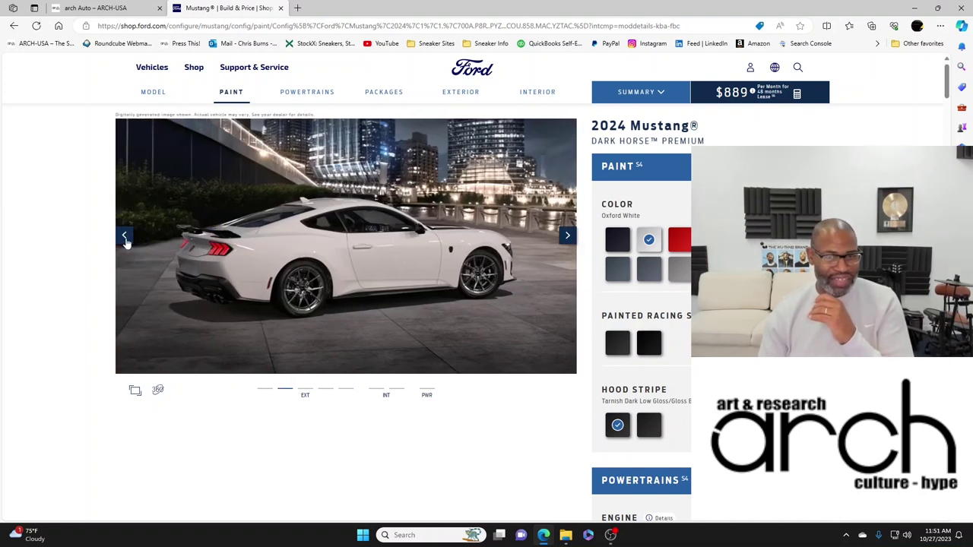
pyautogui.click(126, 240)
pyautogui.click(127, 240)
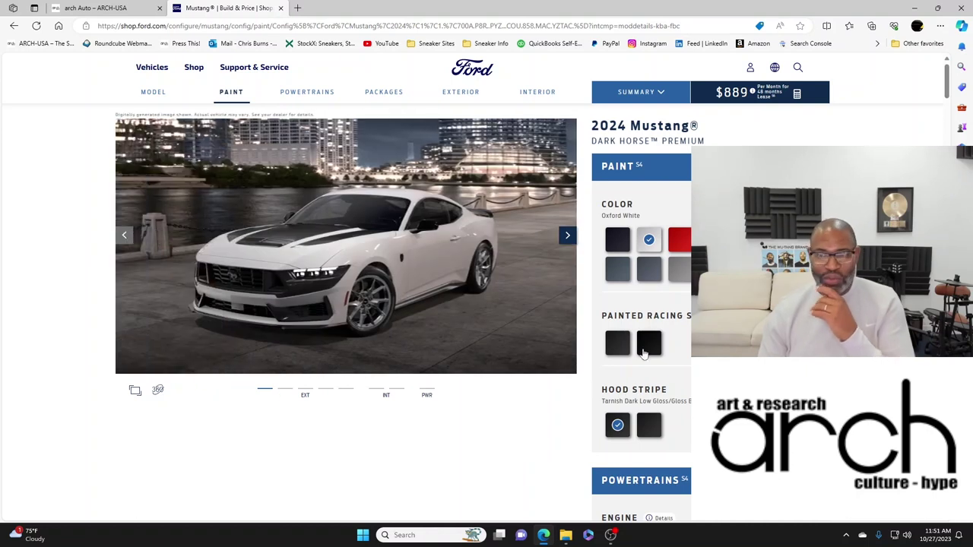
pyautogui.click(614, 345)
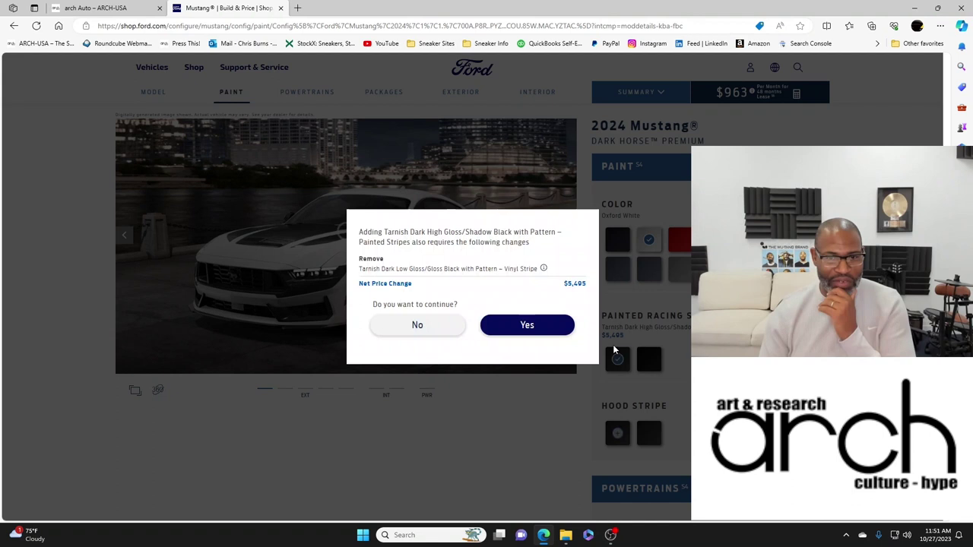
pyautogui.click(527, 324)
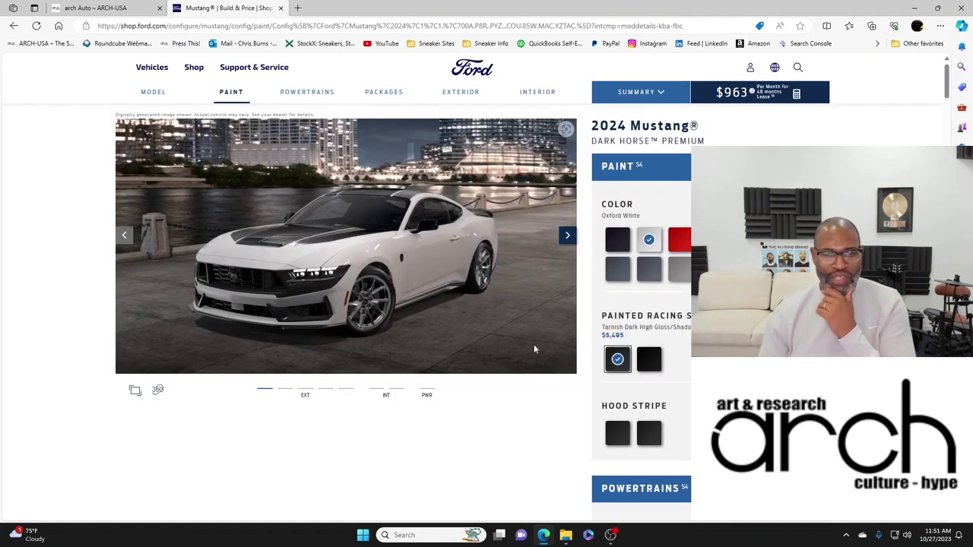
# Scroll the configurator panel past the included Powertrains down to the Packages section.
pyautogui.scroll(-2, 662, 389)
pyautogui.scroll(-2, 662, 389)
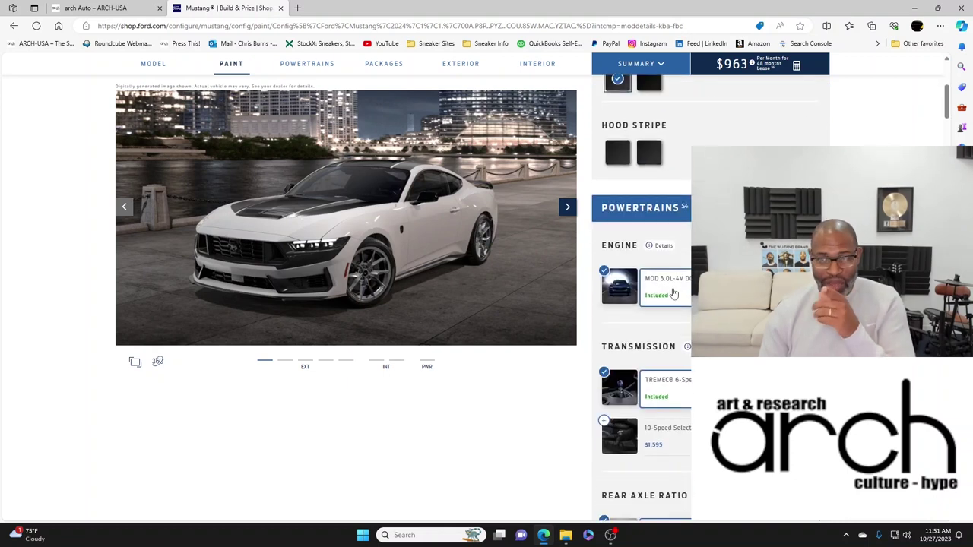
pyautogui.scroll(-1, 672, 293)
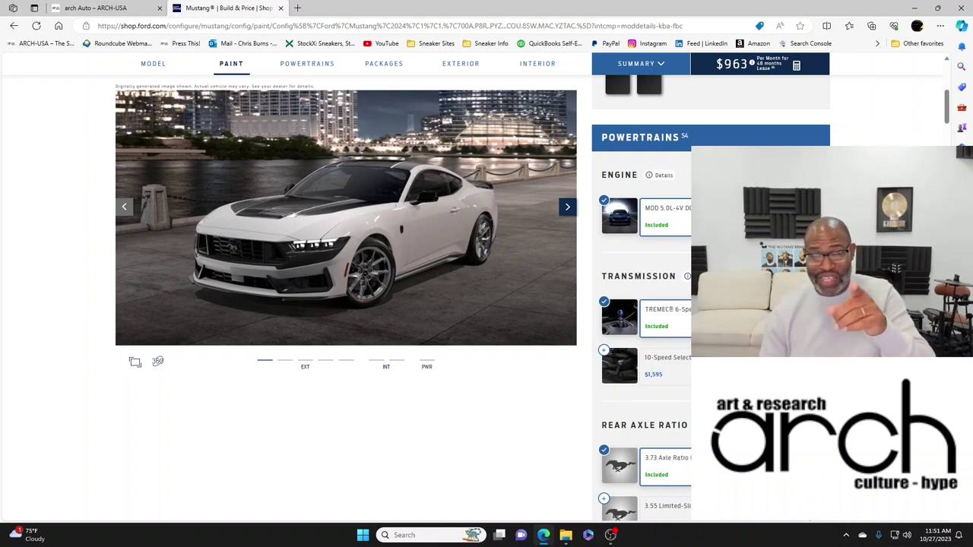
pyautogui.scroll(-3, 711, 303)
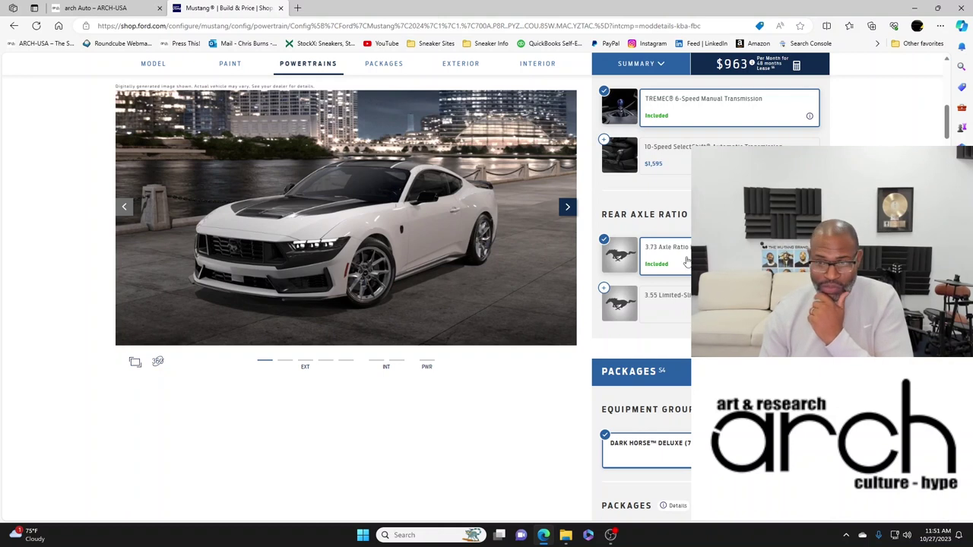
pyautogui.scroll(-3, 686, 260)
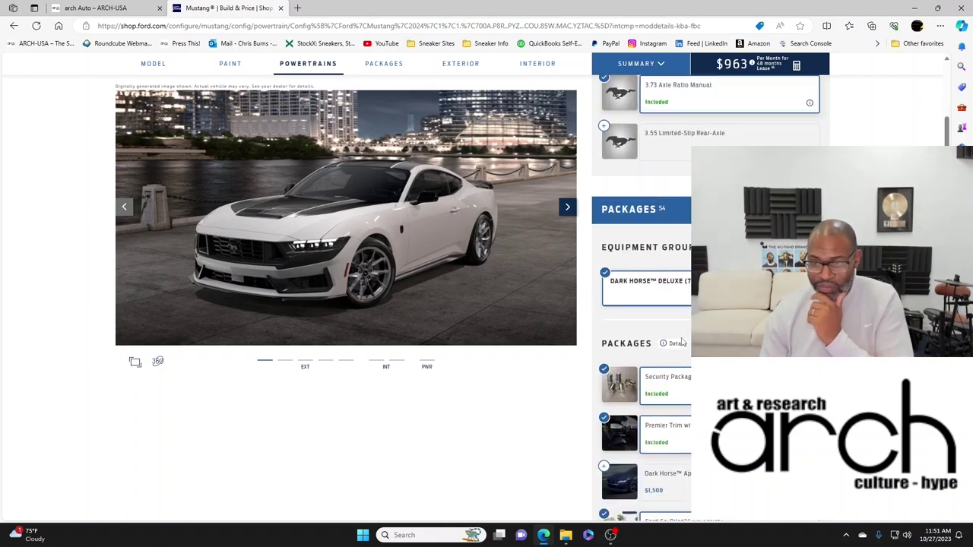
pyautogui.scroll(-2, 688, 334)
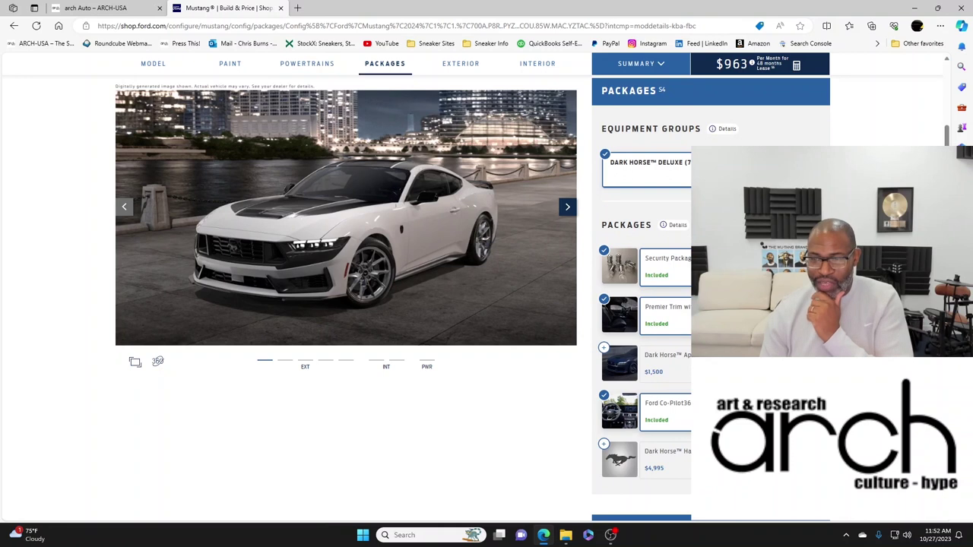
# Add the Dark Horse Appearance Package, accepting the paint change to Vapor Blue Metallic.
pyautogui.click(673, 355)
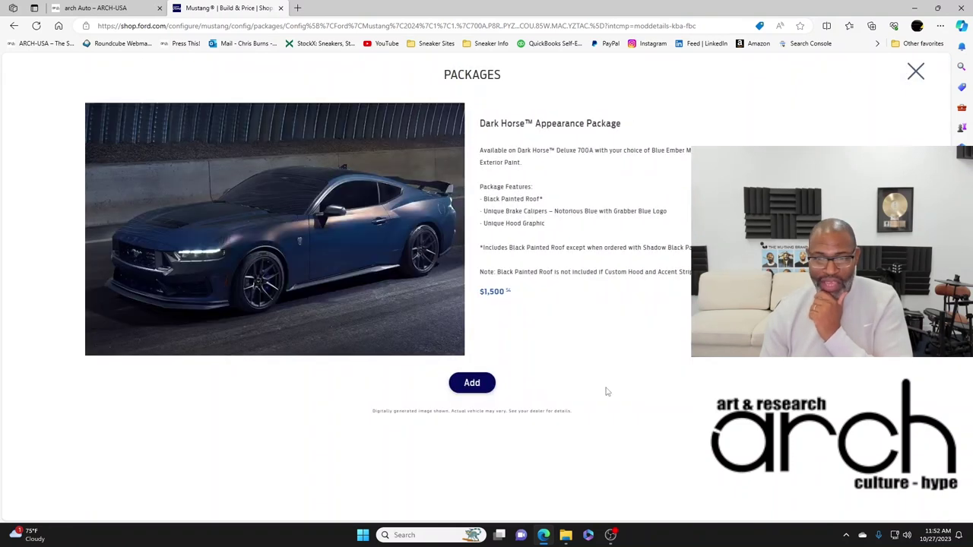
pyautogui.click(474, 383)
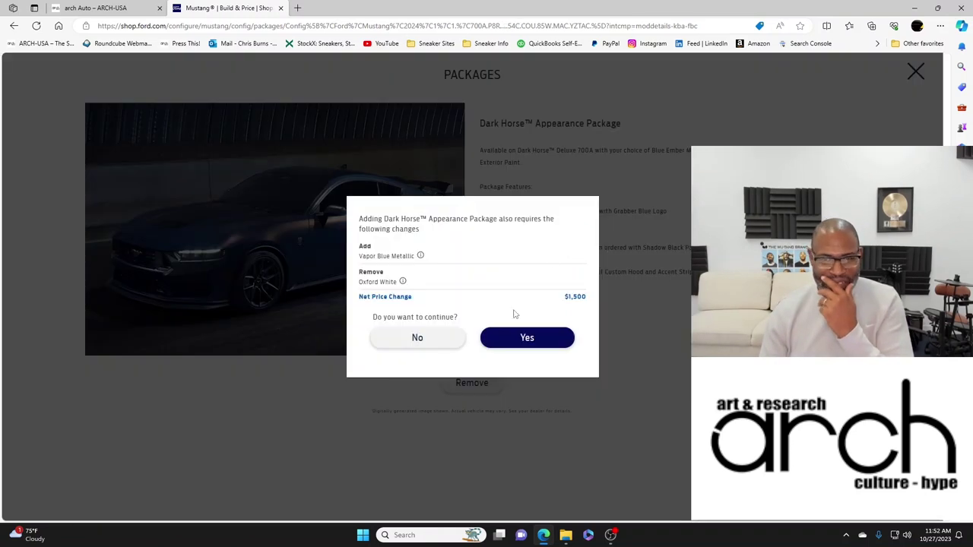
pyautogui.click(526, 339)
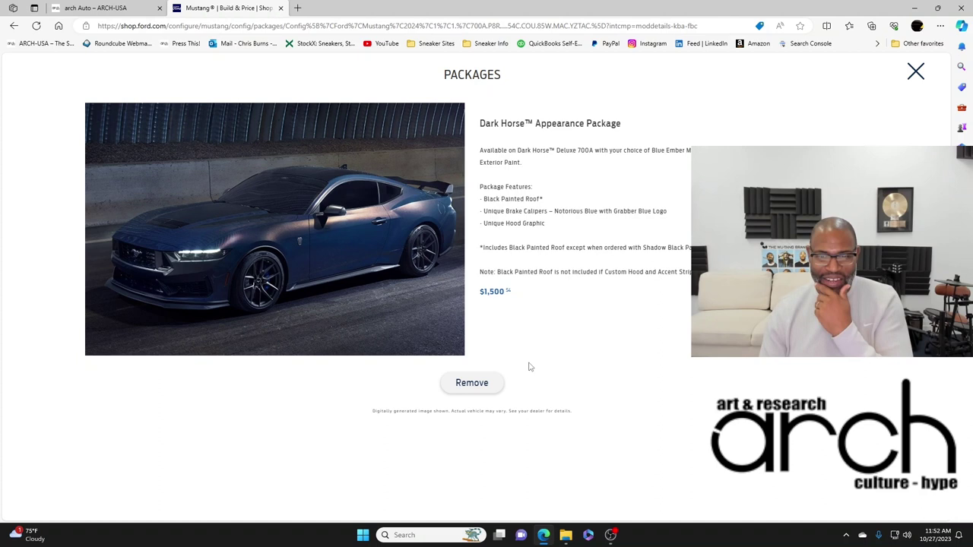
pyautogui.click(914, 73)
# Add the $4,995 Dark Horse Handling Package, replacing the GT Performance Package.
pyautogui.scroll(-1, 711, 304)
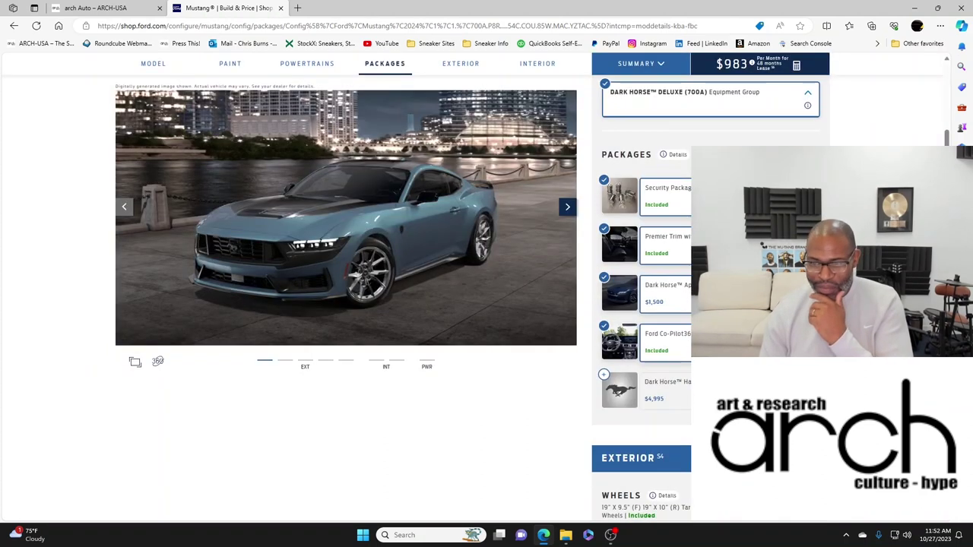
pyautogui.click(687, 388)
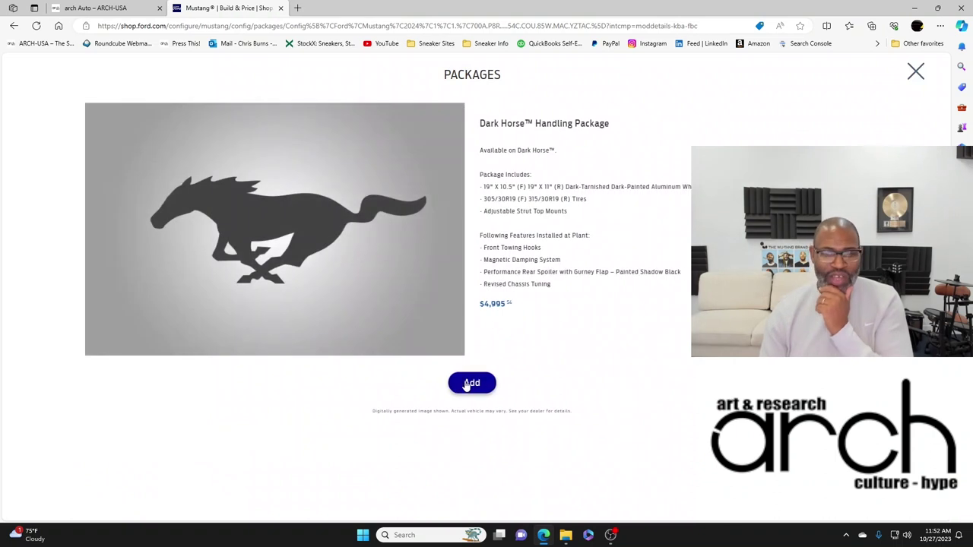
pyautogui.click(472, 385)
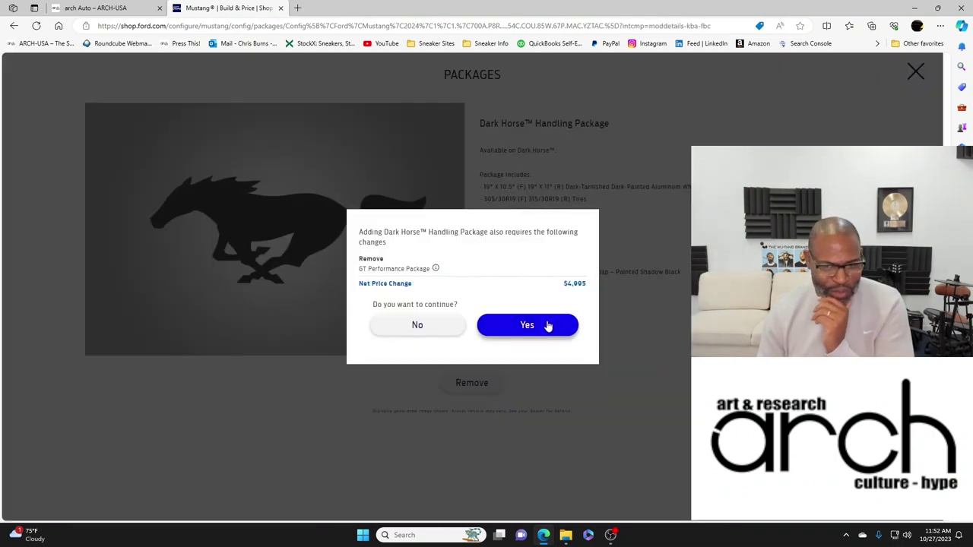
pyautogui.click(547, 325)
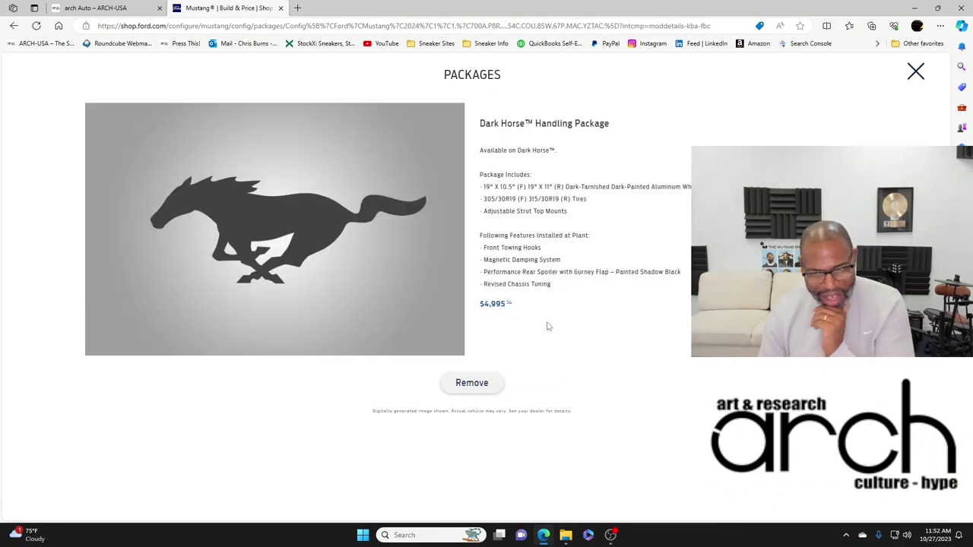
pyautogui.click(915, 73)
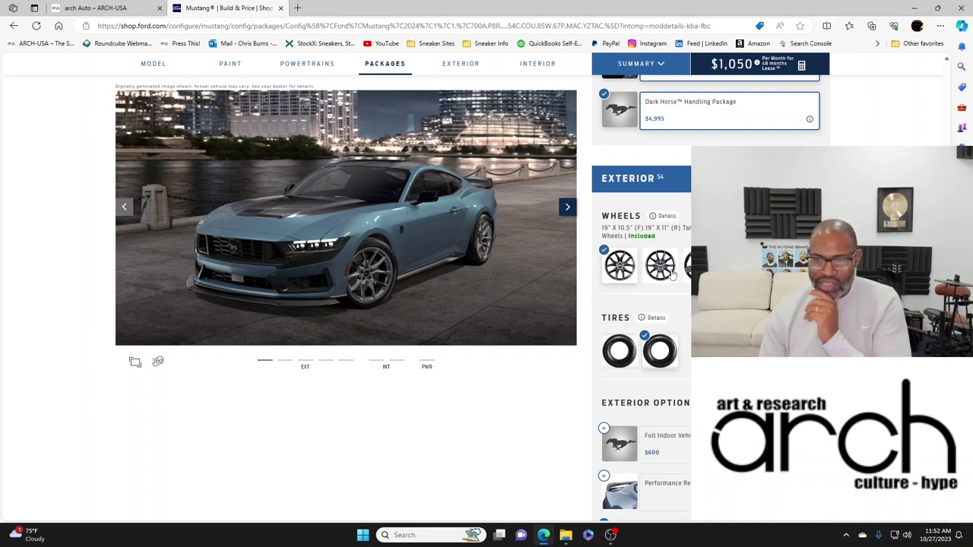
# Fit the 19-inch carbon fiber wheels ($1,171/month) and scroll through the remaining exterior options.
pyautogui.click(695, 265)
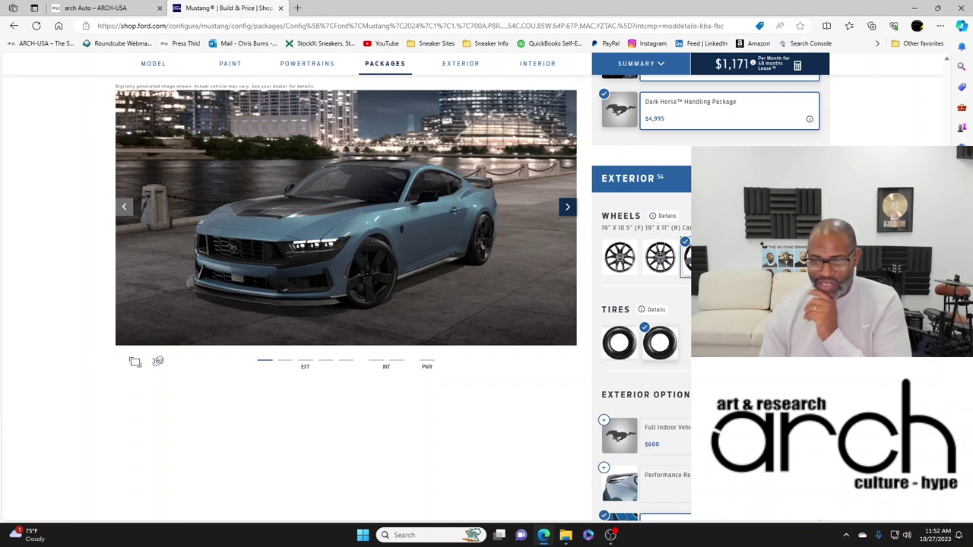
pyautogui.scroll(-2, 642, 304)
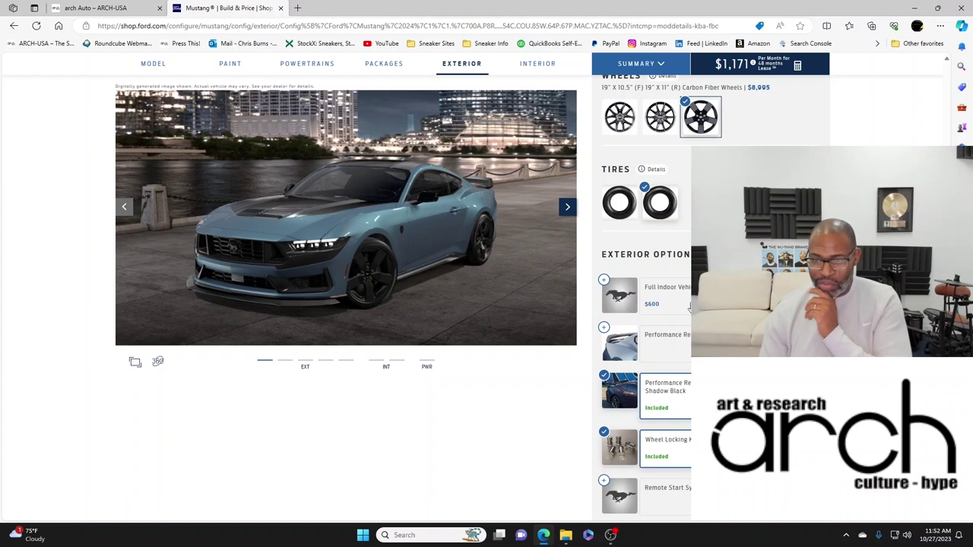
pyautogui.scroll(-1, 690, 305)
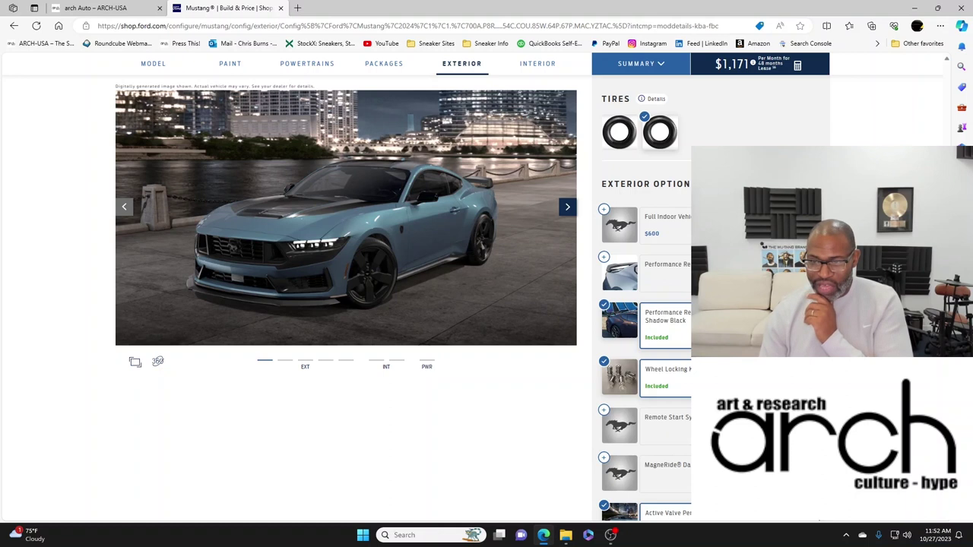
pyautogui.scroll(-1, 711, 304)
pyautogui.scroll(-1, 684, 298)
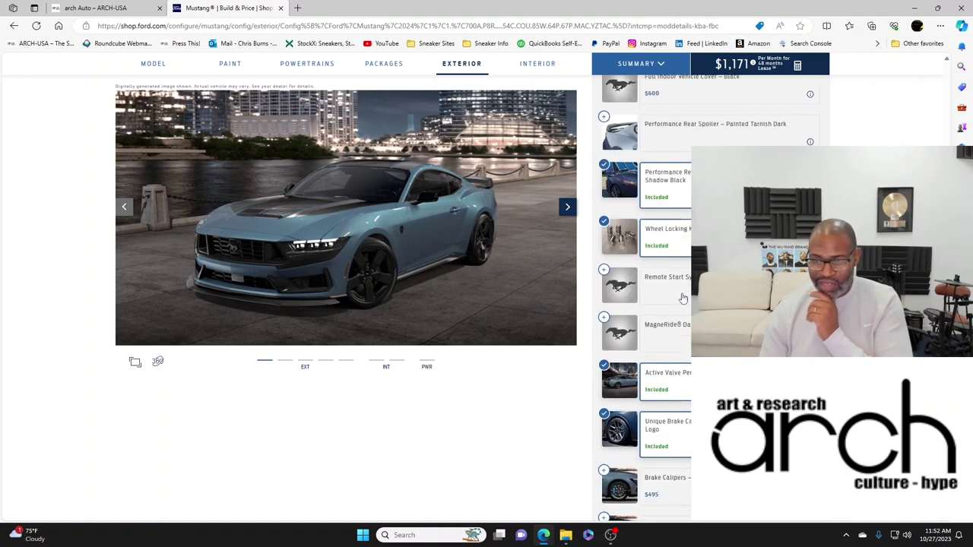
pyautogui.scroll(-2, 687, 328)
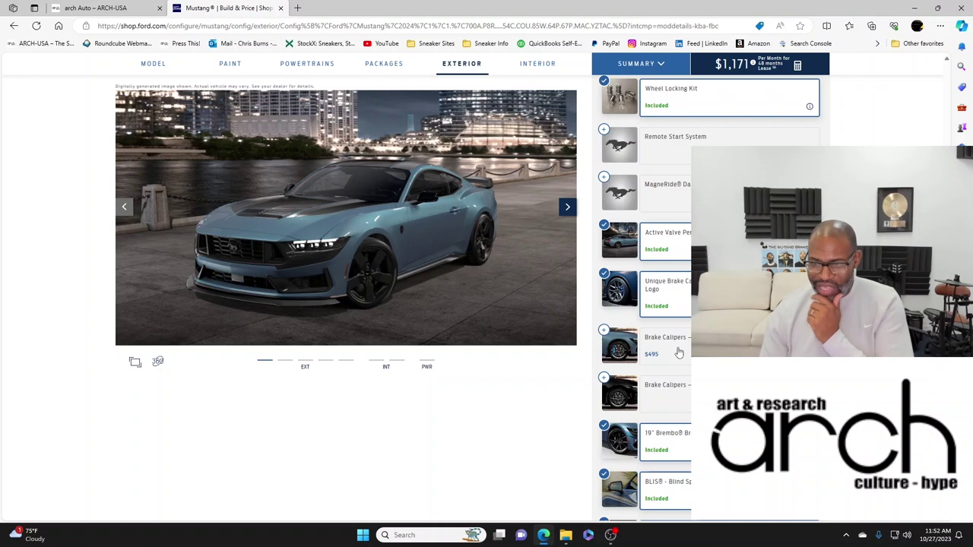
pyautogui.scroll(-5, 684, 296)
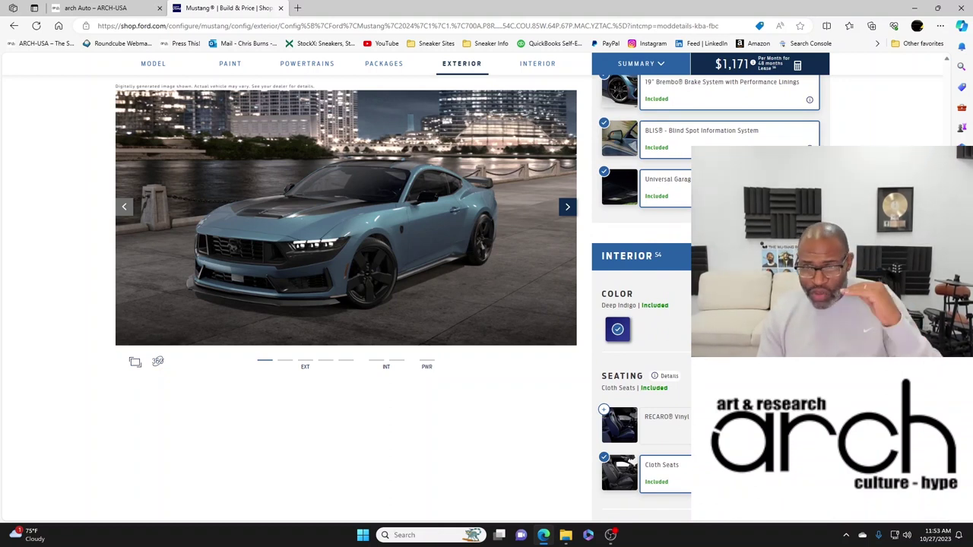
# Change the paint to Oxford White, dropping the Dark Horse Appearance Package (lease $1,151/month).
pyautogui.scroll(8, 706, 297)
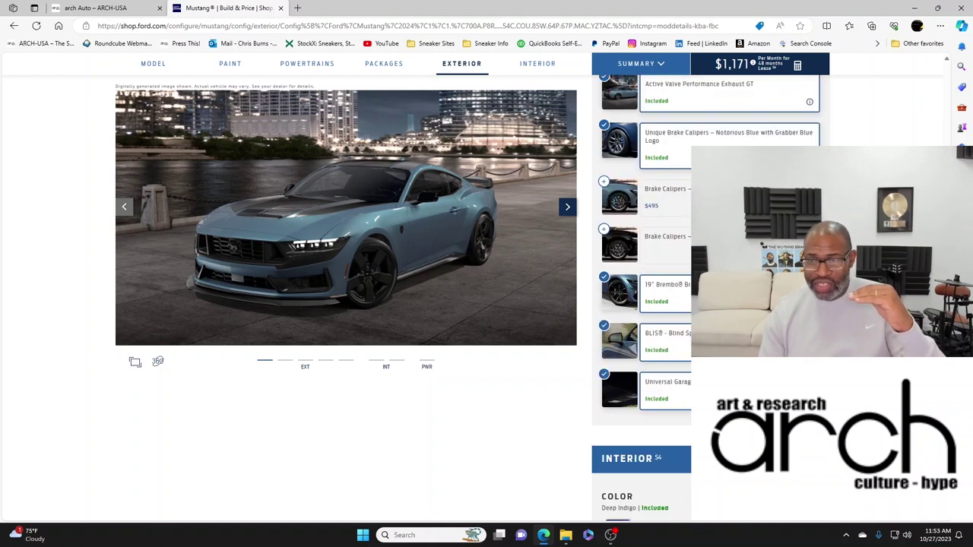
pyautogui.scroll(10, 707, 296)
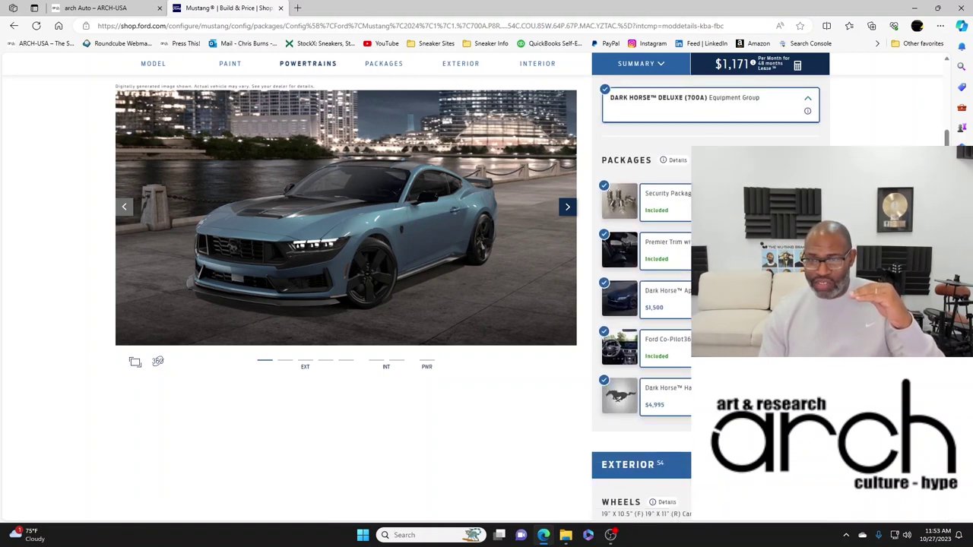
pyautogui.scroll(5, 709, 141)
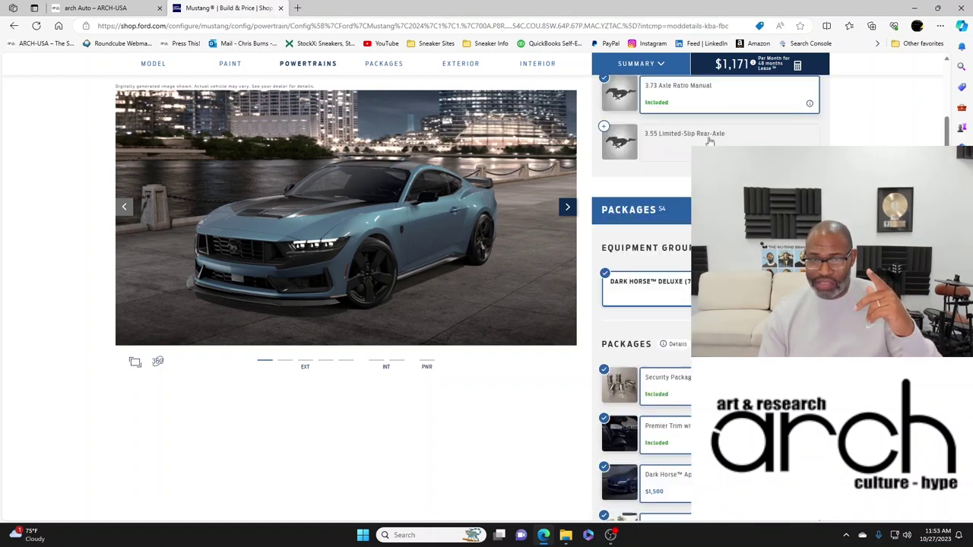
pyautogui.scroll(5, 709, 141)
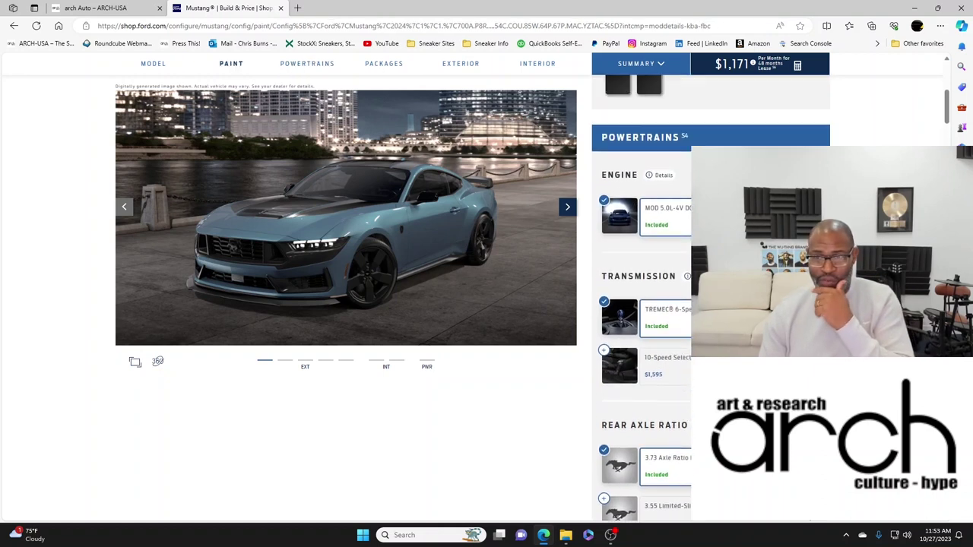
pyautogui.scroll(4, 711, 296)
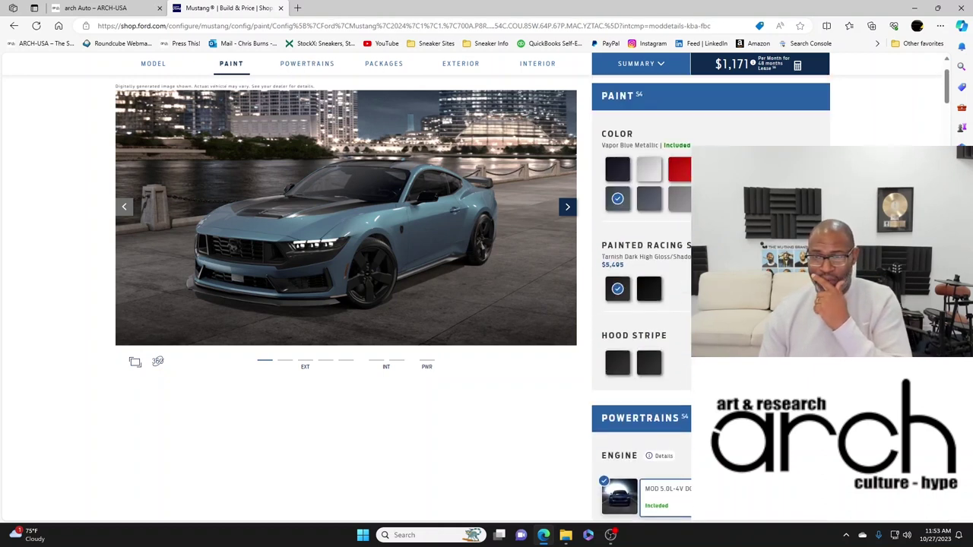
pyautogui.scroll(2, 710, 296)
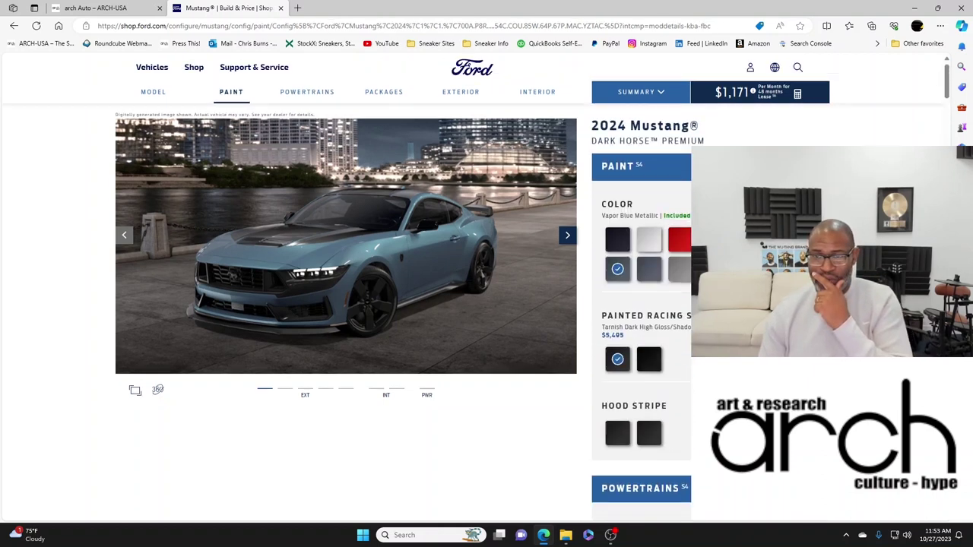
pyautogui.click(650, 243)
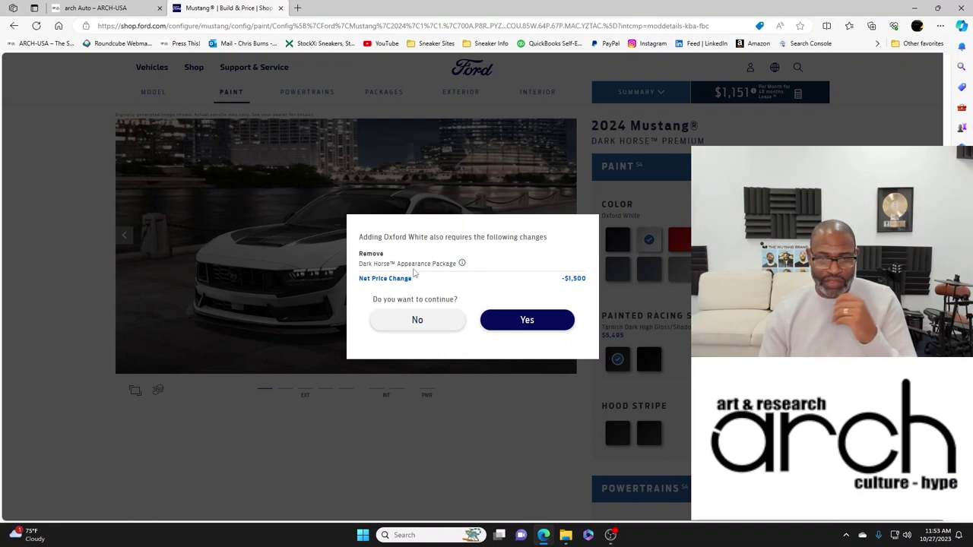
pyautogui.click(535, 321)
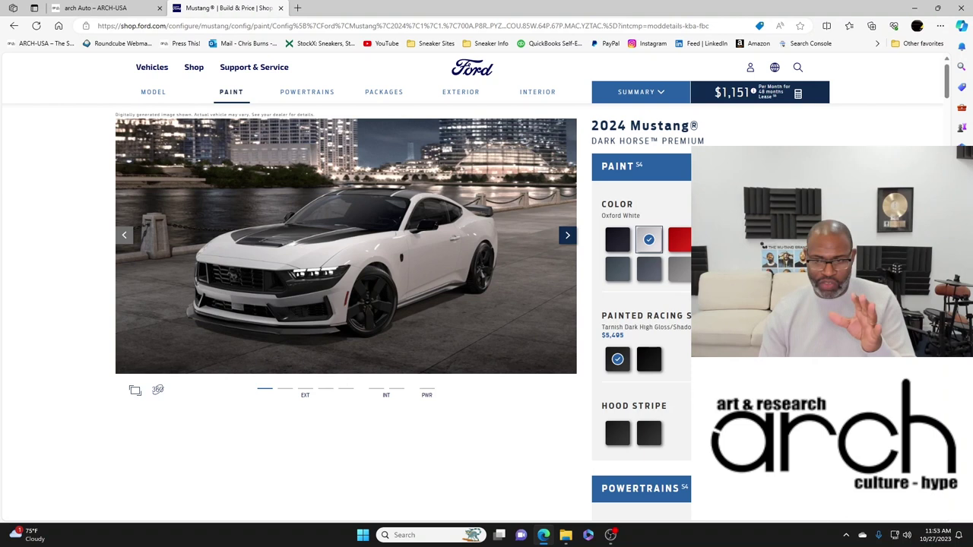
pyautogui.scroll(-10, 710, 304)
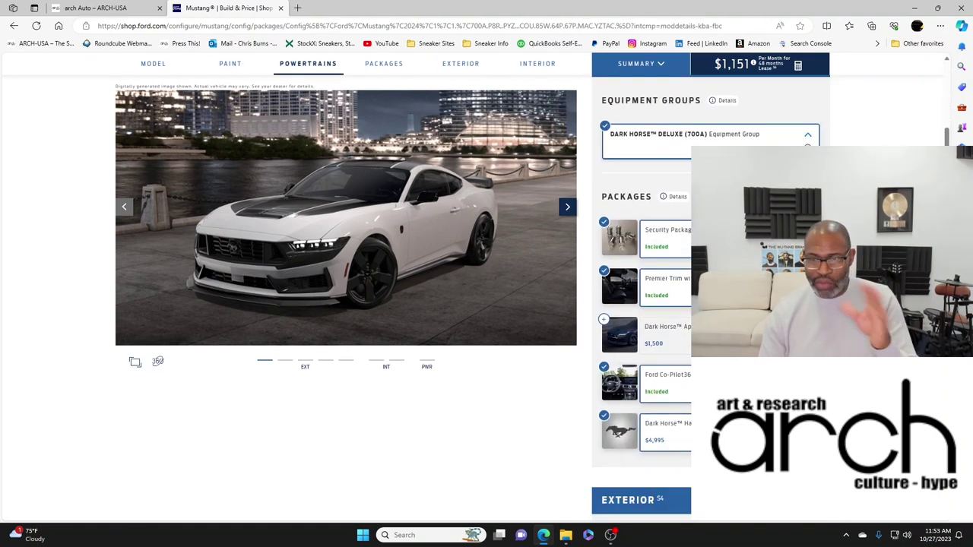
# Cycle the white car's preview through rear three-quarter, side profile and interior views.
pyautogui.scroll(-1, 640, 304)
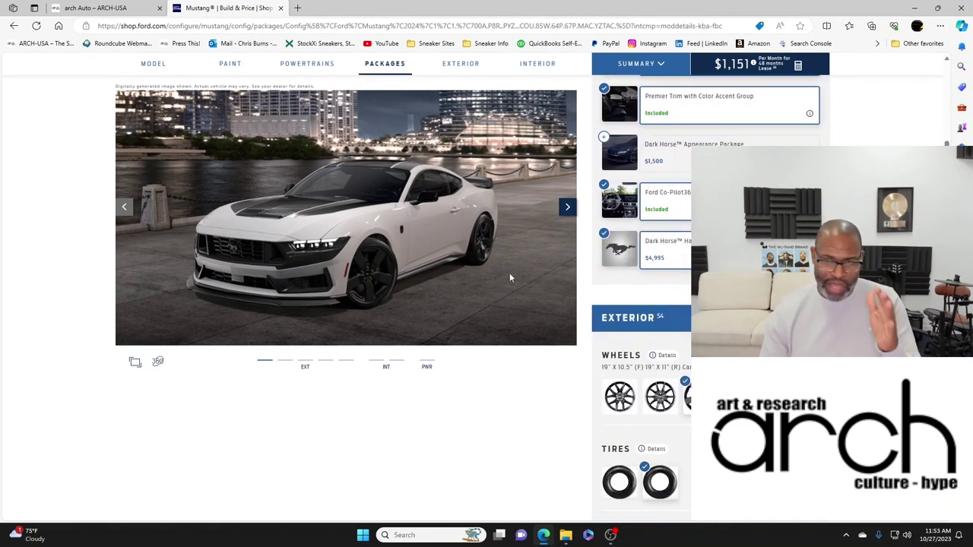
pyautogui.click(567, 209)
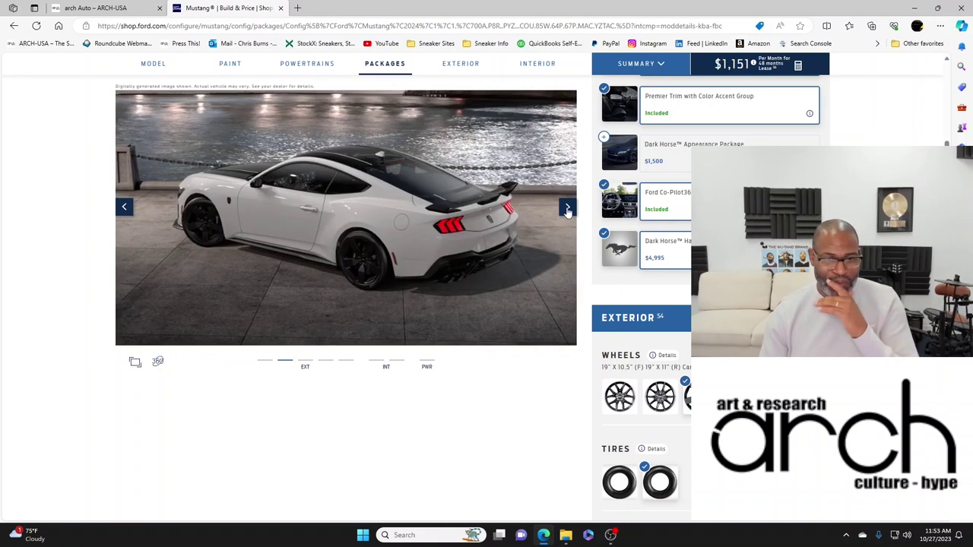
pyautogui.click(567, 210)
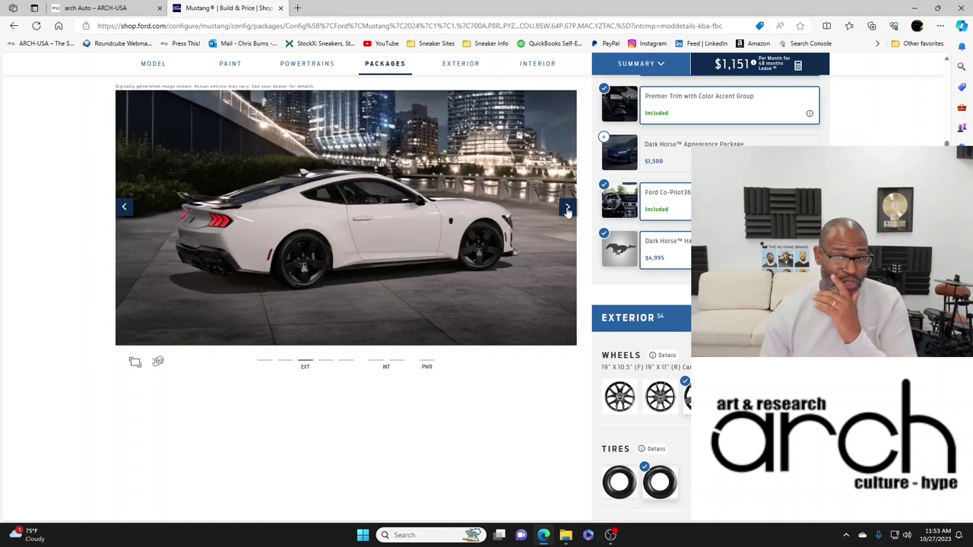
pyautogui.click(567, 209)
pyautogui.click(567, 209)
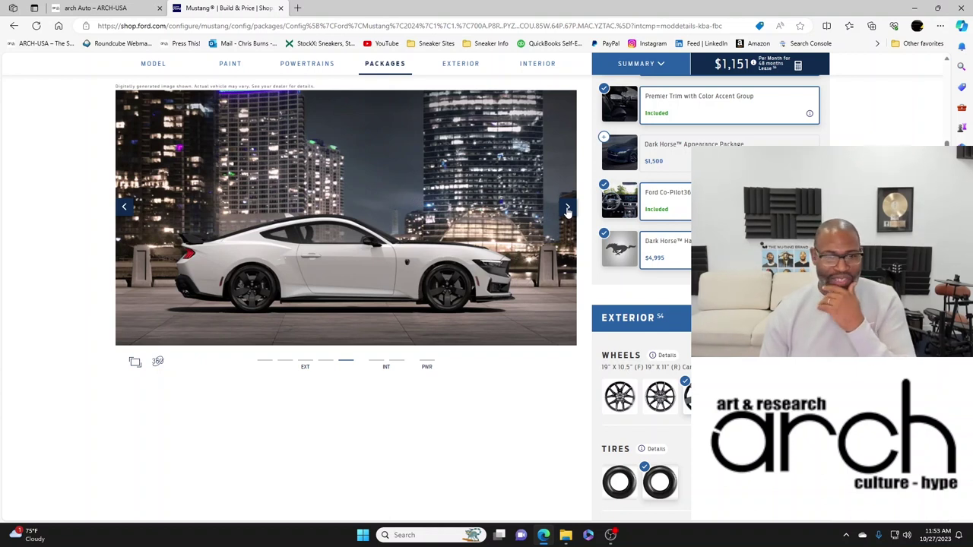
pyautogui.click(567, 210)
# Scroll to the Interior Seating section showing Deep Indigo color and Cloth Seats.
pyautogui.scroll(5, 621, 279)
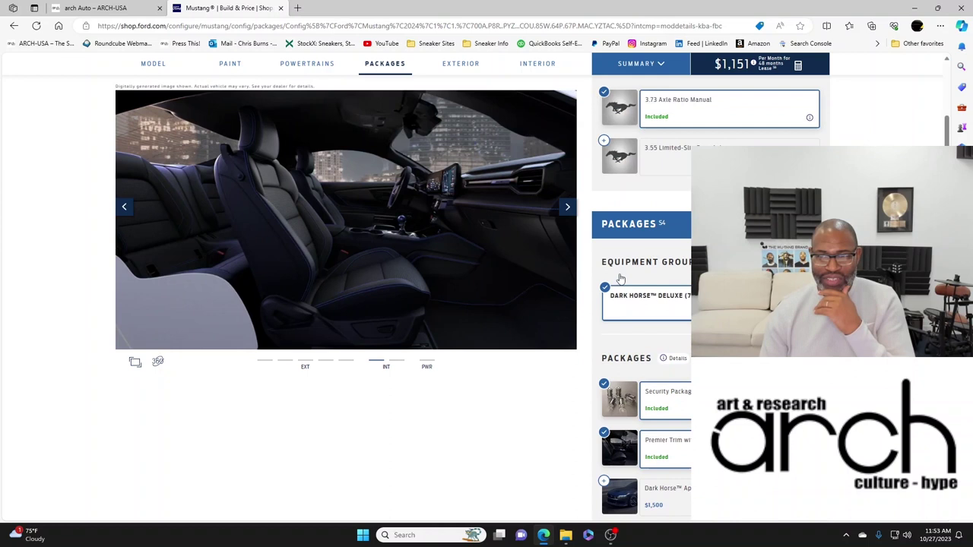
pyautogui.scroll(5, 622, 277)
pyautogui.scroll(-2, 624, 275)
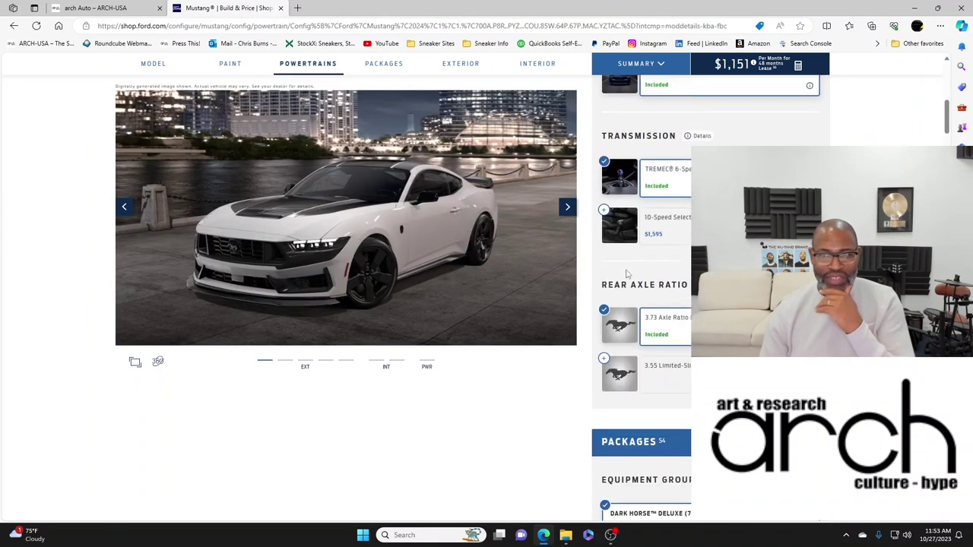
pyautogui.scroll(4, 627, 273)
pyautogui.scroll(-6, 626, 274)
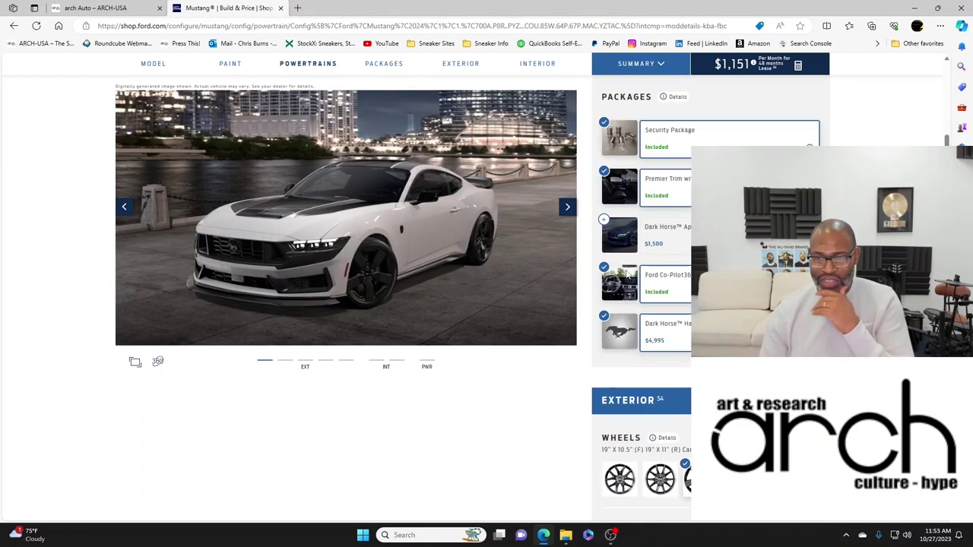
pyautogui.scroll(-10, 627, 275)
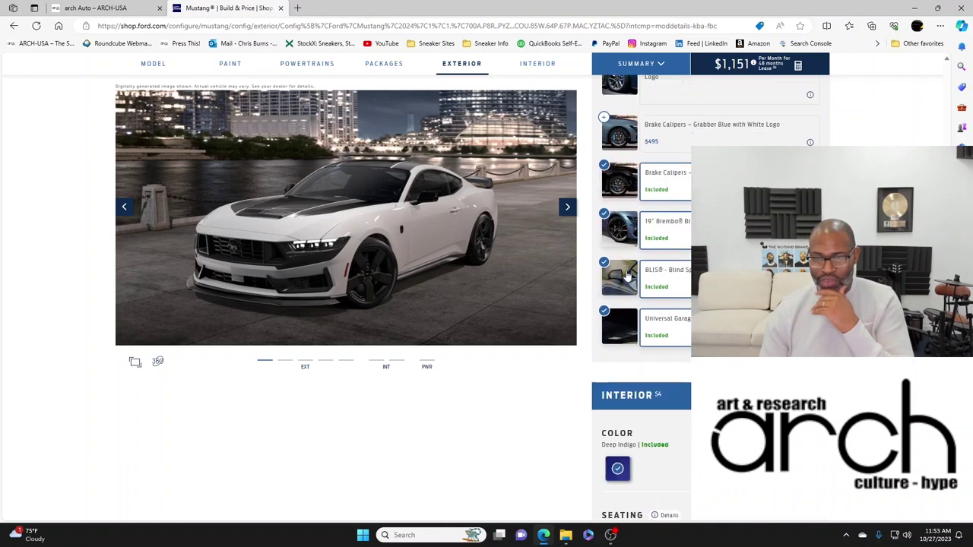
pyautogui.scroll(-3, 624, 276)
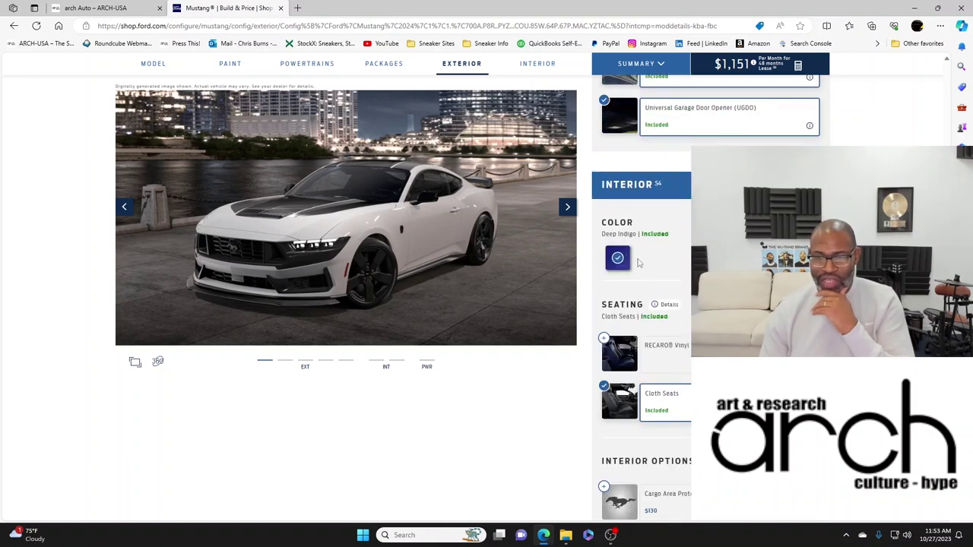
pyautogui.scroll(-1, 643, 266)
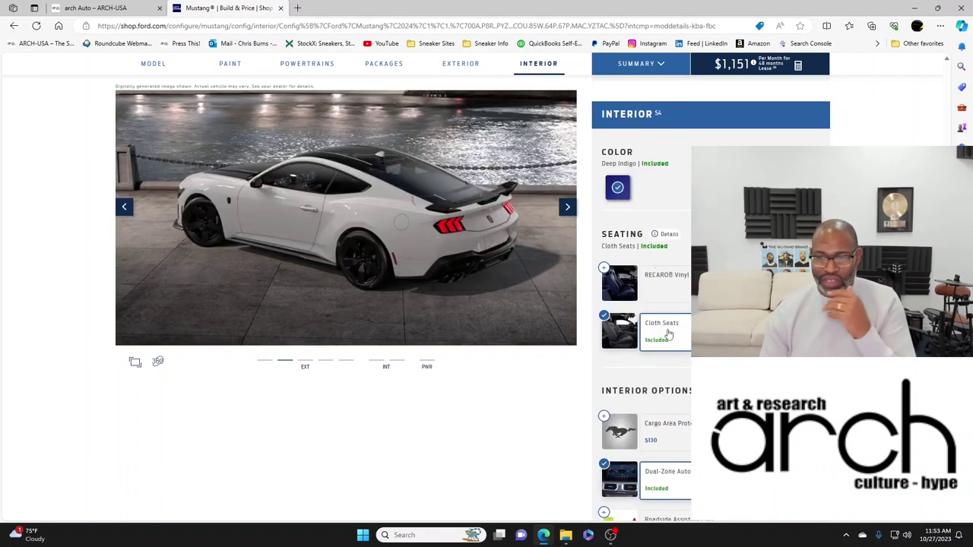
# Choose RECARO Vinyl Seats with Micro-Suede Inserts, accepting the RECARO Leather-Trimmed Sport Seats ($1,173/month).
pyautogui.click(634, 290)
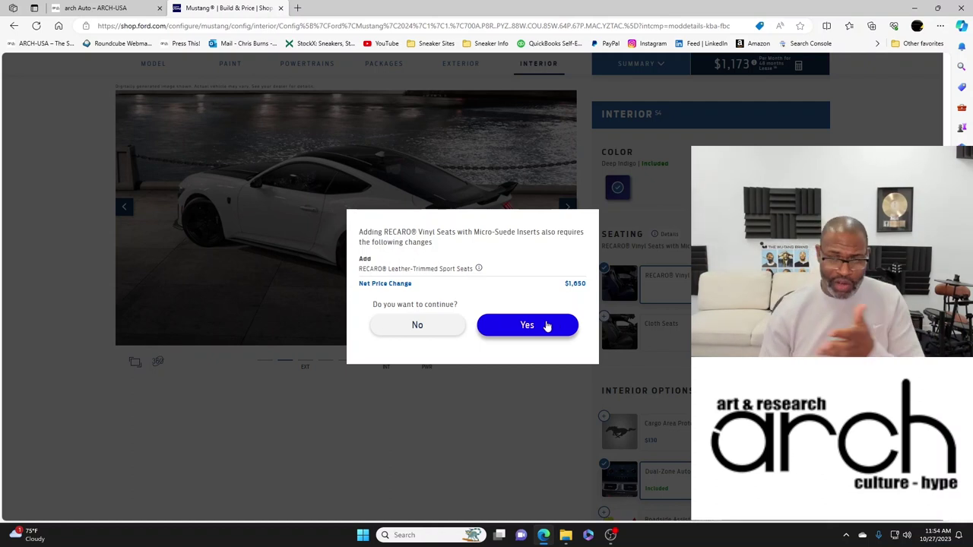
pyautogui.click(545, 324)
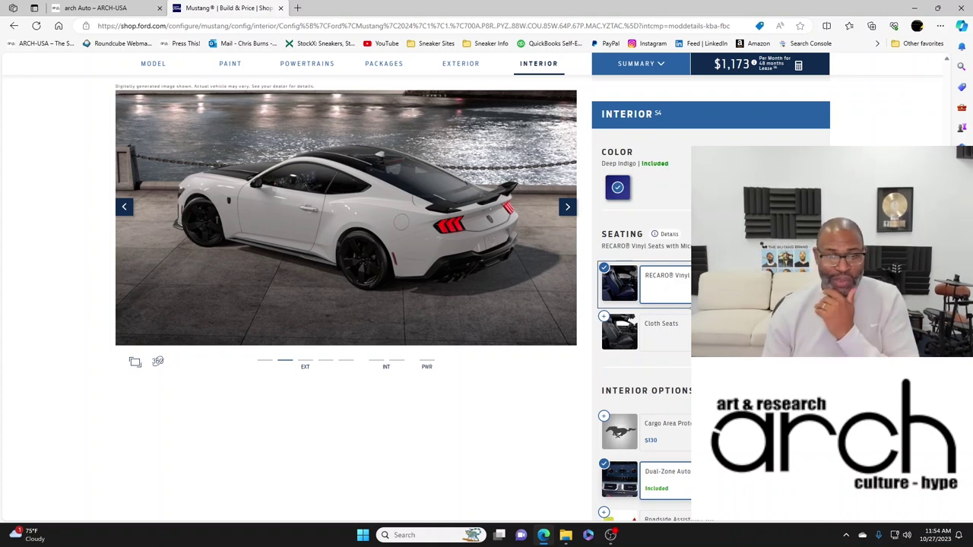
pyautogui.click(568, 208)
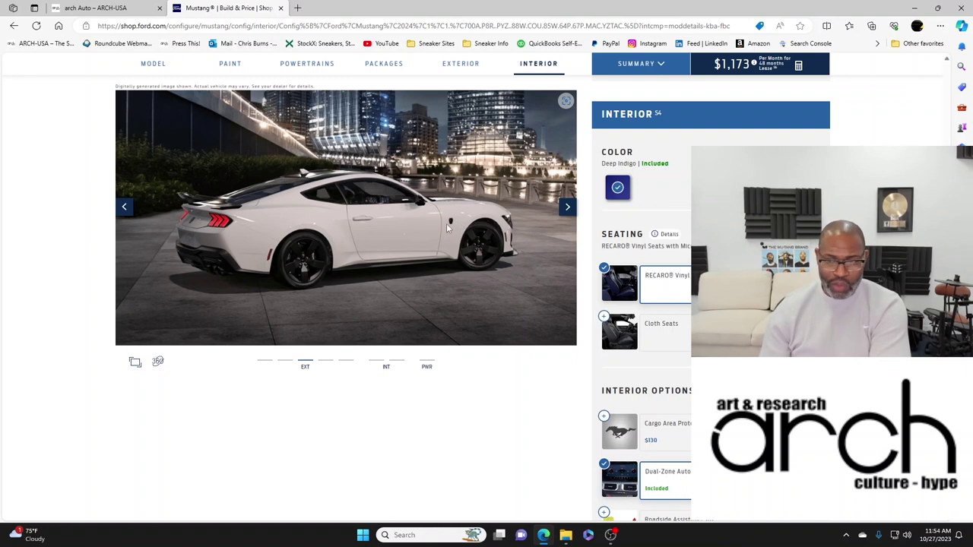
pyautogui.scroll(-1, 662, 312)
pyautogui.scroll(-6, 662, 312)
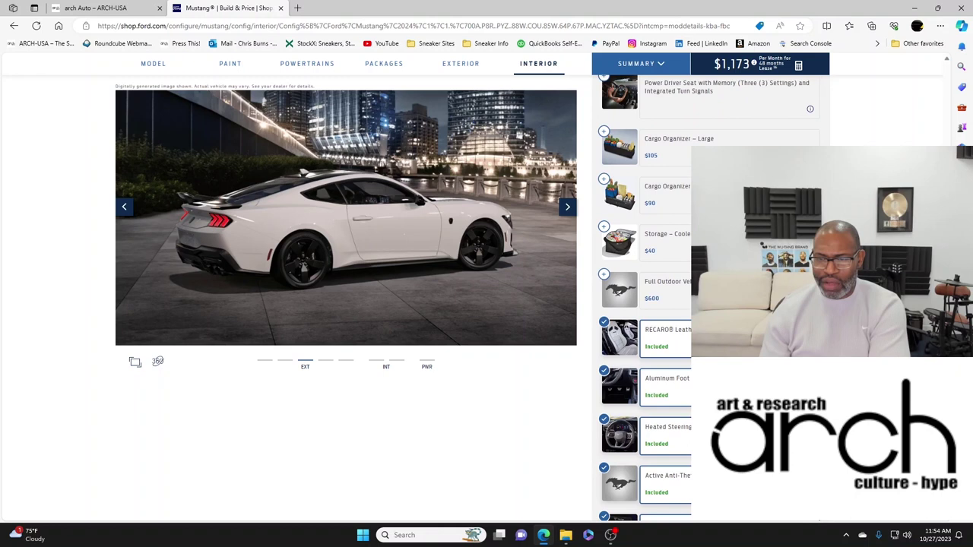
# Scroll down to the Summary page: $86,640 estimated net price, $1,173/month lease.
pyautogui.scroll(-5, 646, 297)
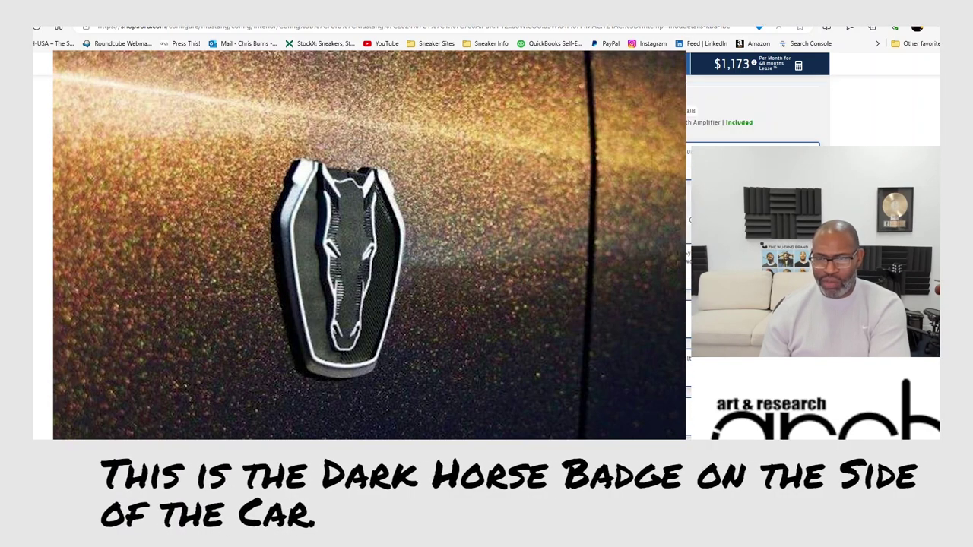
pyautogui.scroll(-3, 752, 114)
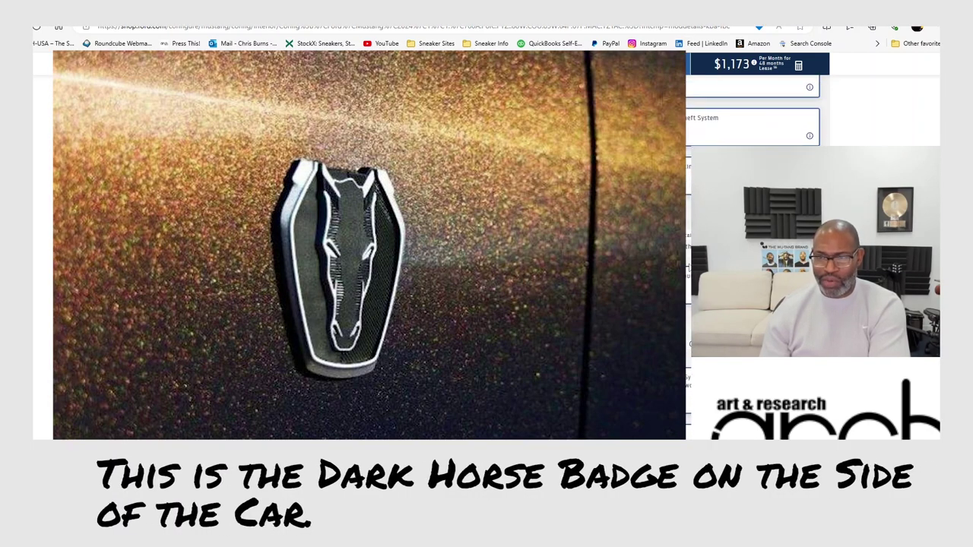
pyautogui.scroll(-4, 752, 114)
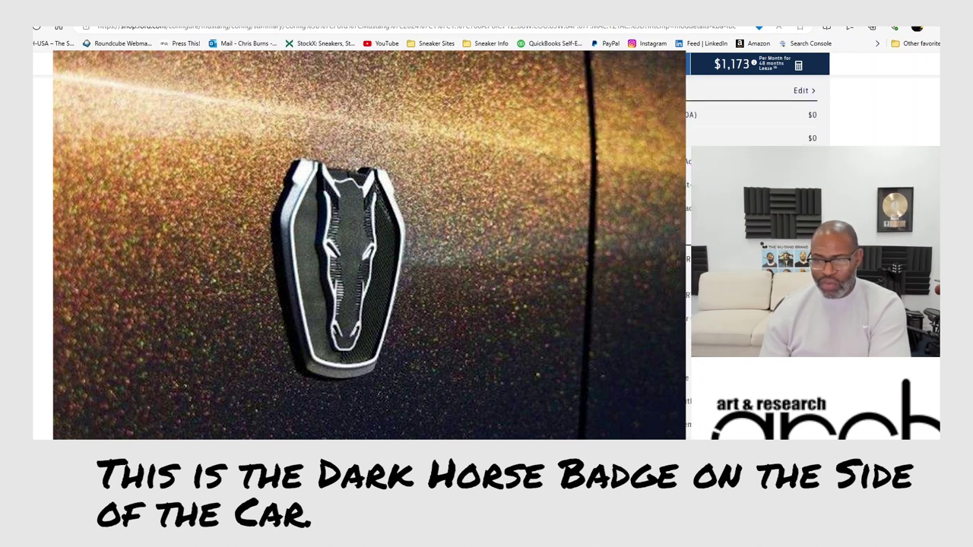
pyautogui.scroll(5, 756, 114)
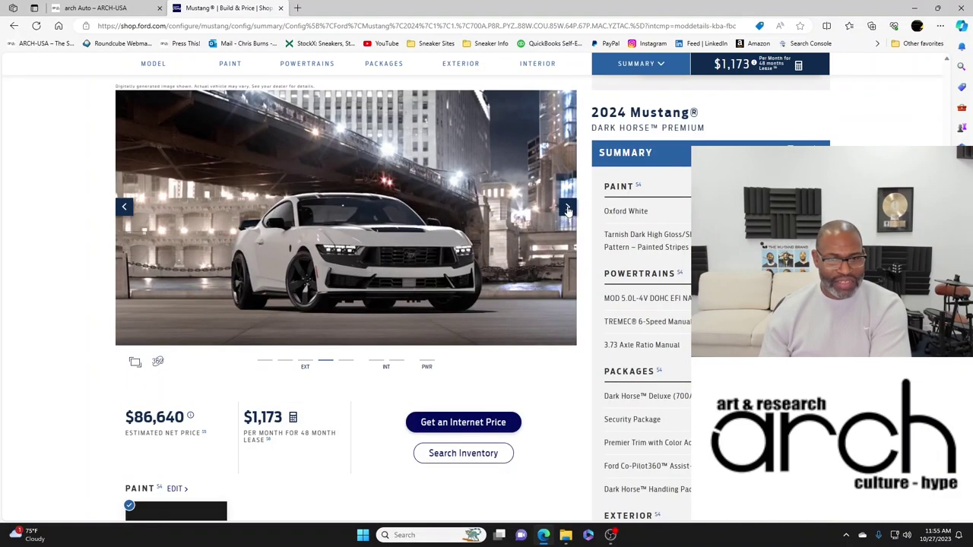
pyautogui.click(567, 208)
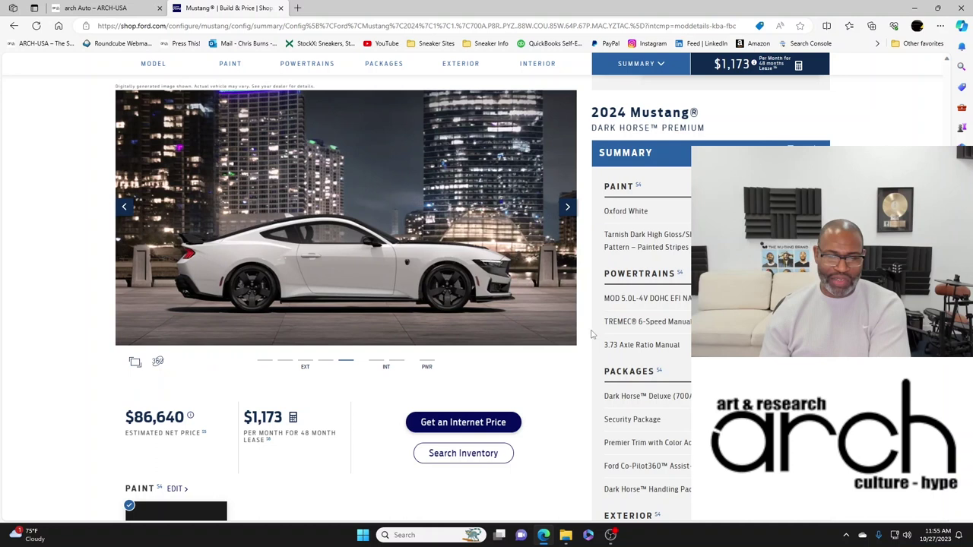
pyautogui.scroll(-1, 579, 376)
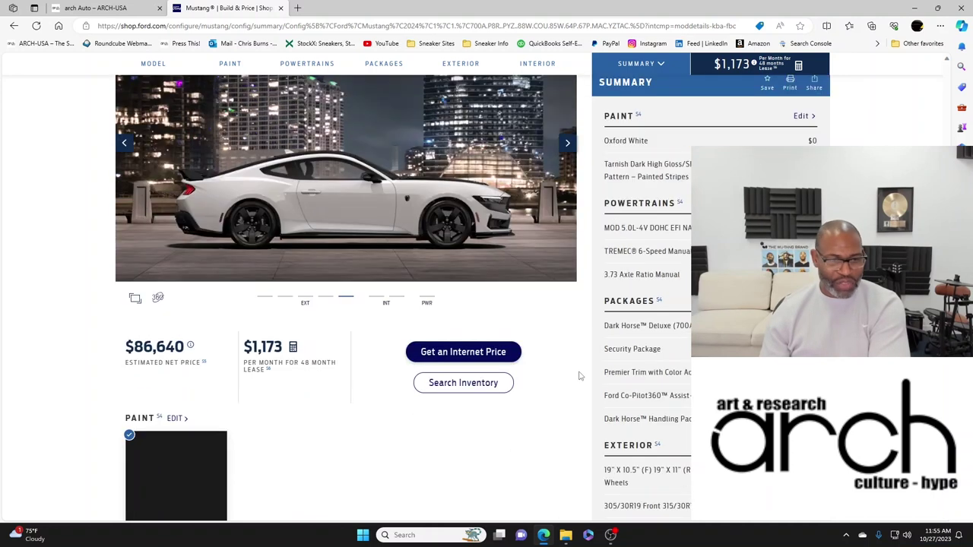
# Show the car images full screen and pick an interior image from the gallery.
pyautogui.click(136, 298)
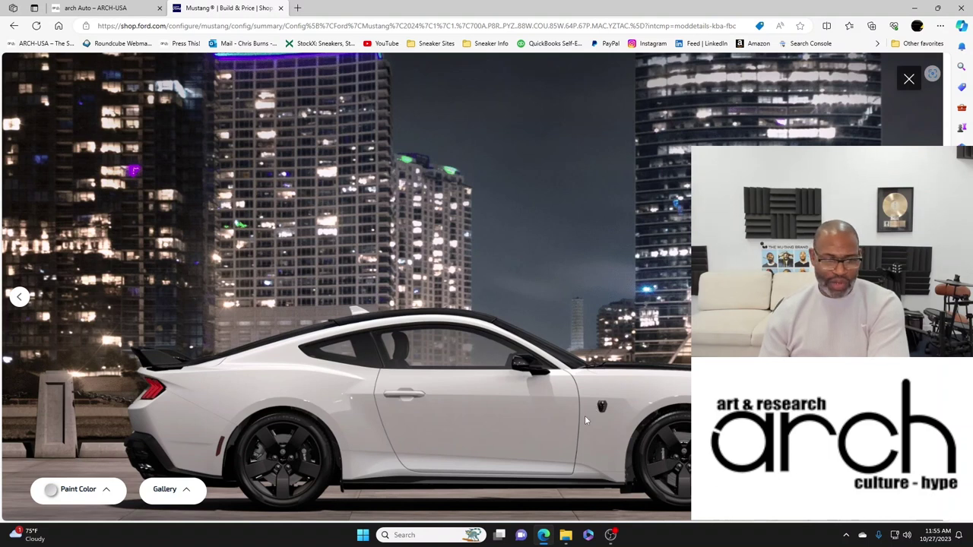
pyautogui.click(168, 489)
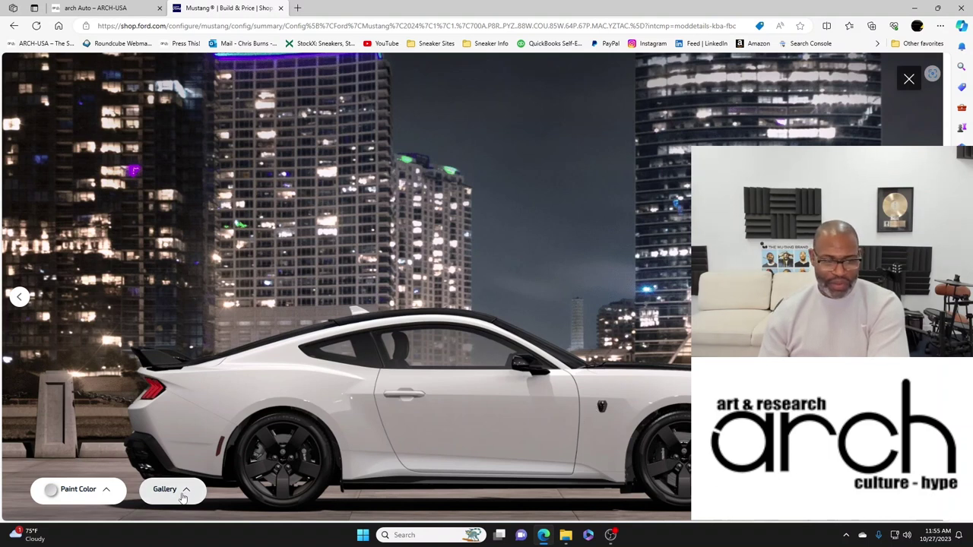
pyautogui.click(199, 472)
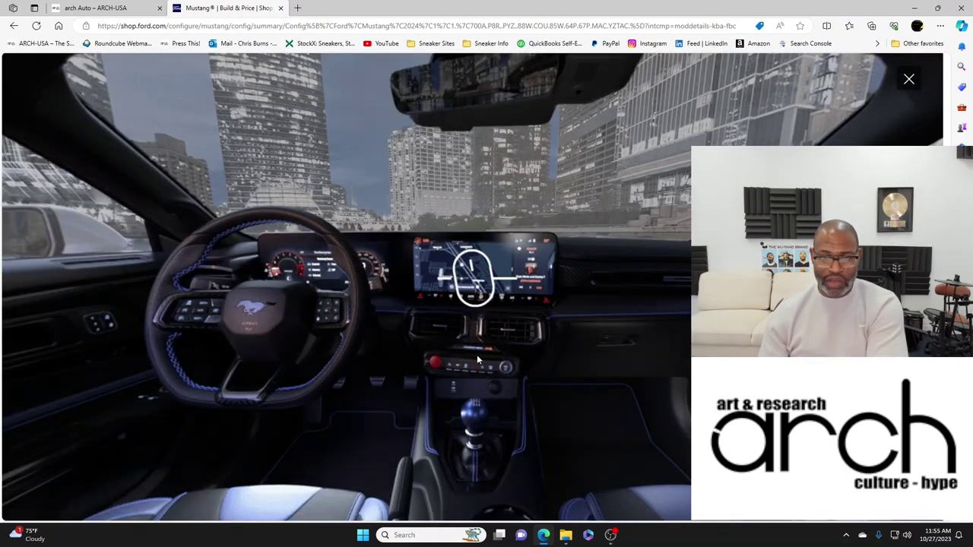
# Look around the 360° cabin at the passenger door, seats, console and roof, then close it.
pyautogui.moveTo(477, 354); pyautogui.dragTo(470, 282)
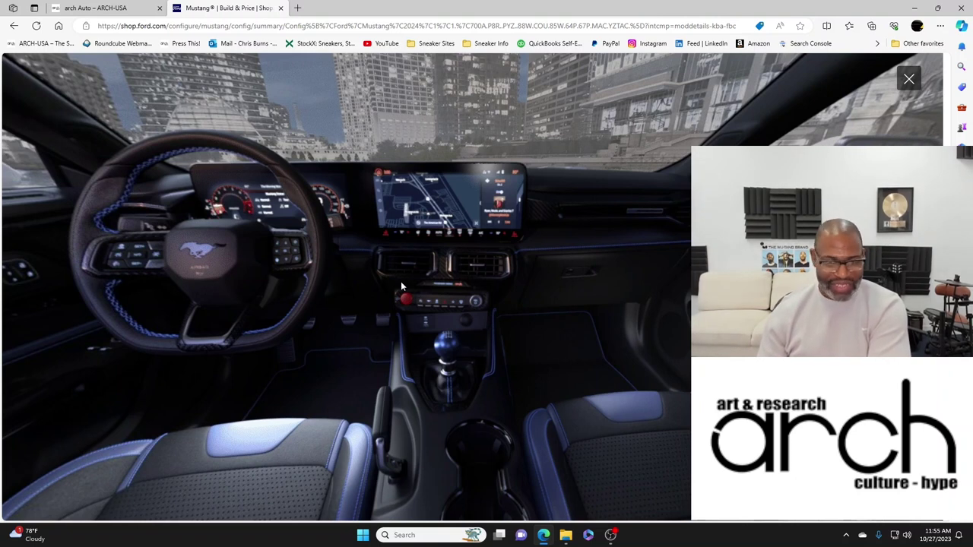
pyautogui.moveTo(400, 287); pyautogui.dragTo(387, 249)
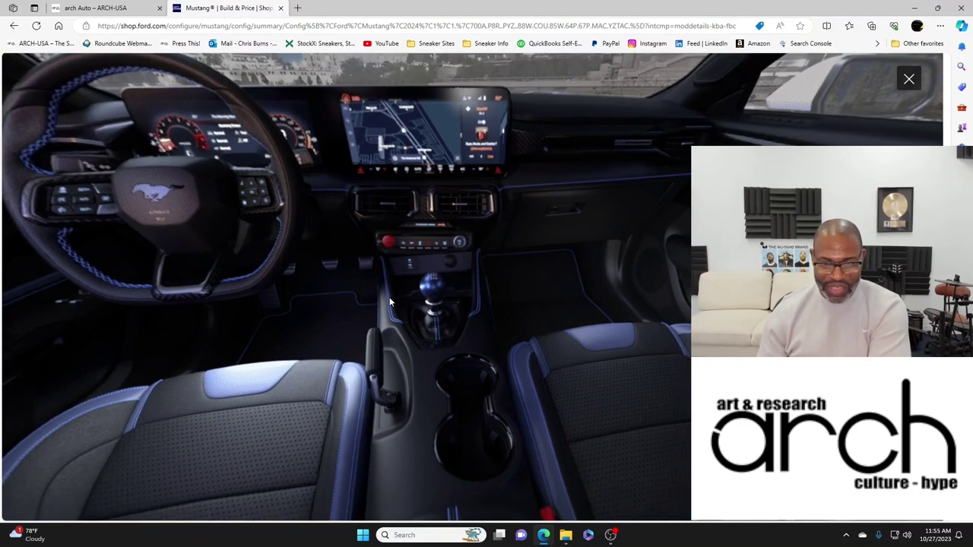
pyautogui.moveTo(390, 302); pyautogui.dragTo(409, 285)
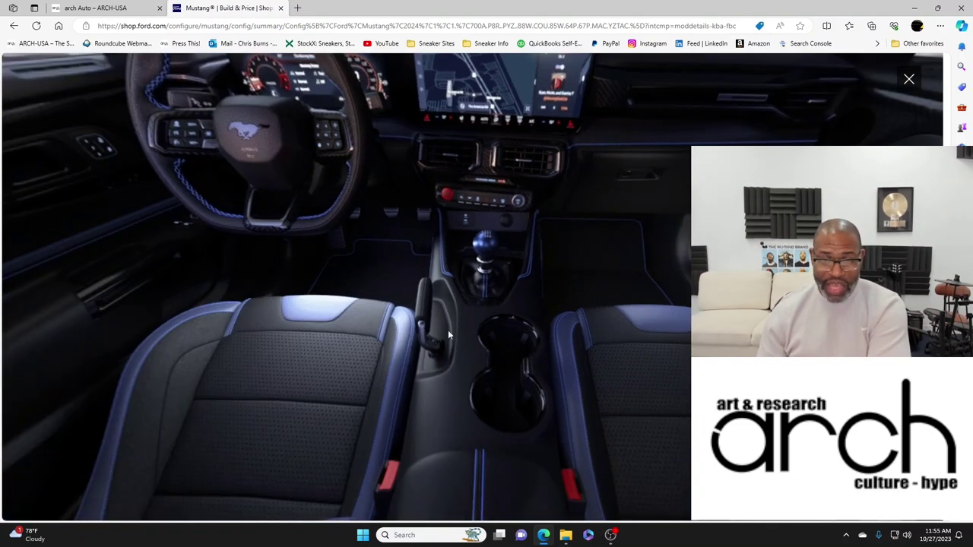
pyautogui.moveTo(446, 331); pyautogui.dragTo(452, 430)
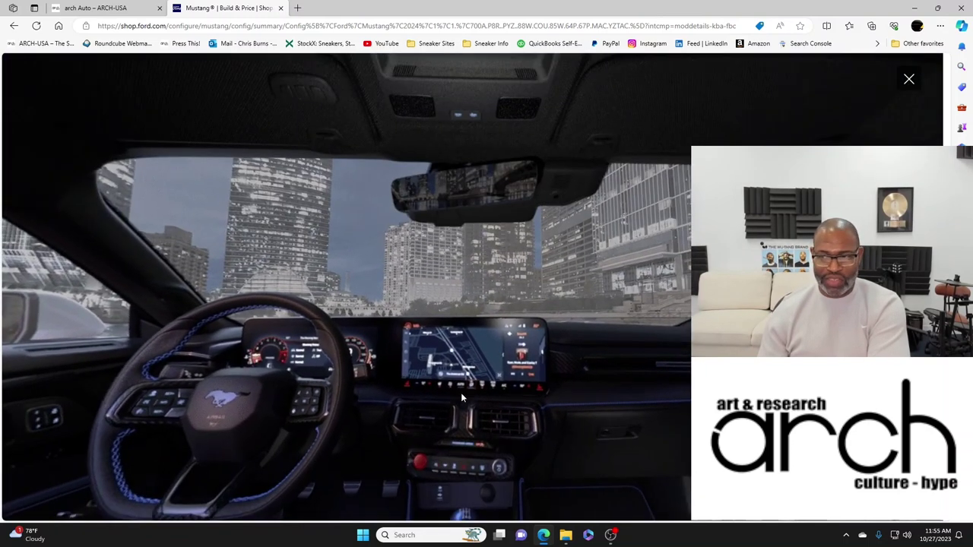
pyautogui.moveTo(460, 392); pyautogui.dragTo(629, 231)
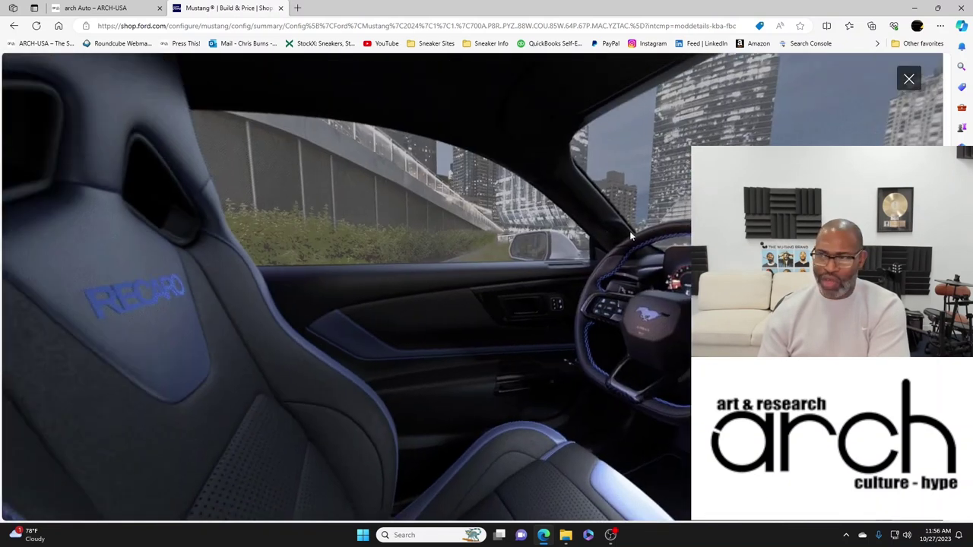
pyautogui.click(909, 79)
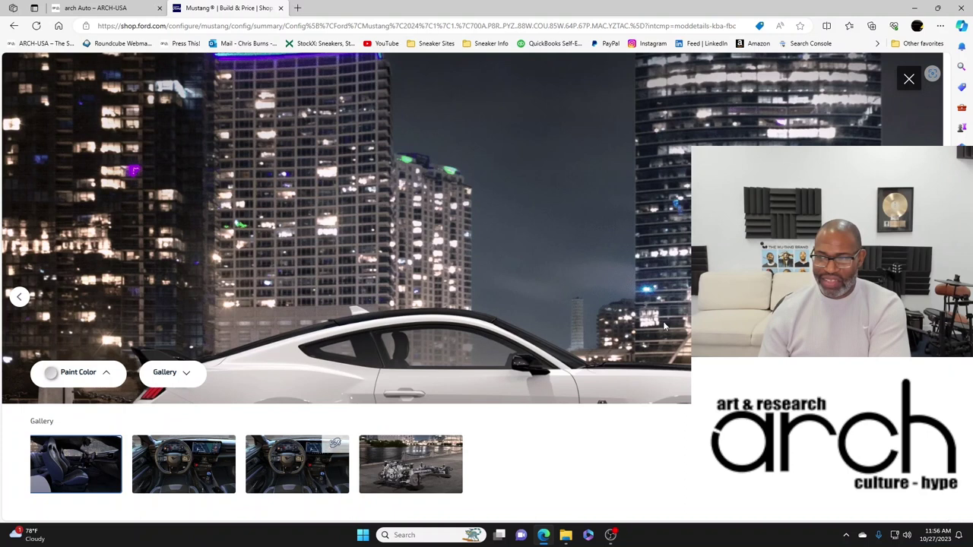
# Close the full-screen photo gallery and page forward through the top car images.
pyautogui.hscroll(3, 305, 469)
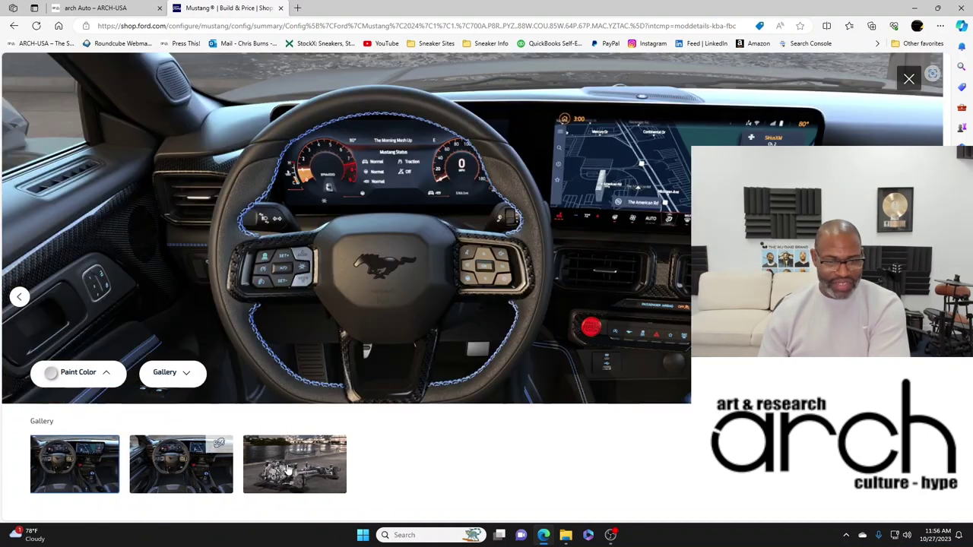
pyautogui.hscroll(2, 305, 469)
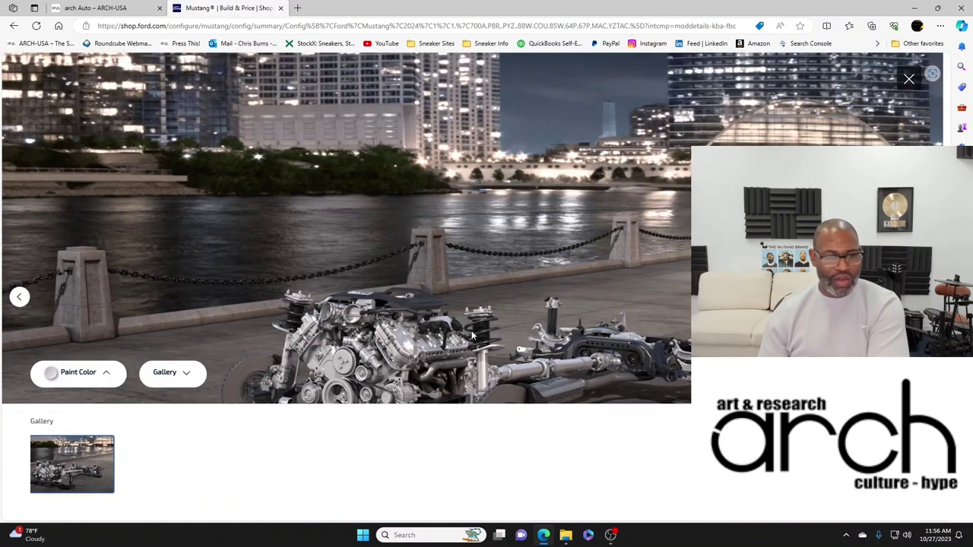
pyautogui.click(908, 79)
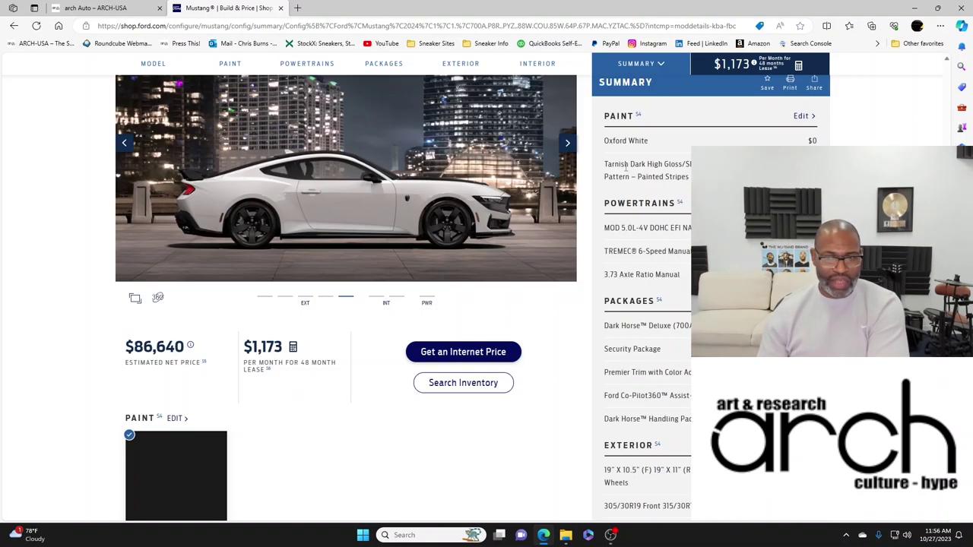
pyautogui.click(567, 144)
pyautogui.click(567, 144)
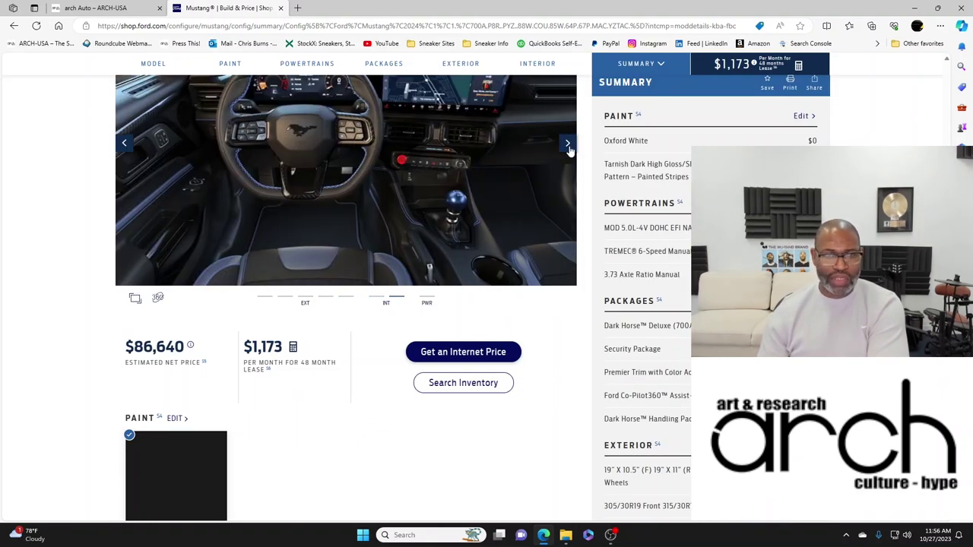
pyautogui.click(568, 145)
pyautogui.click(568, 145)
pyautogui.click(568, 145)
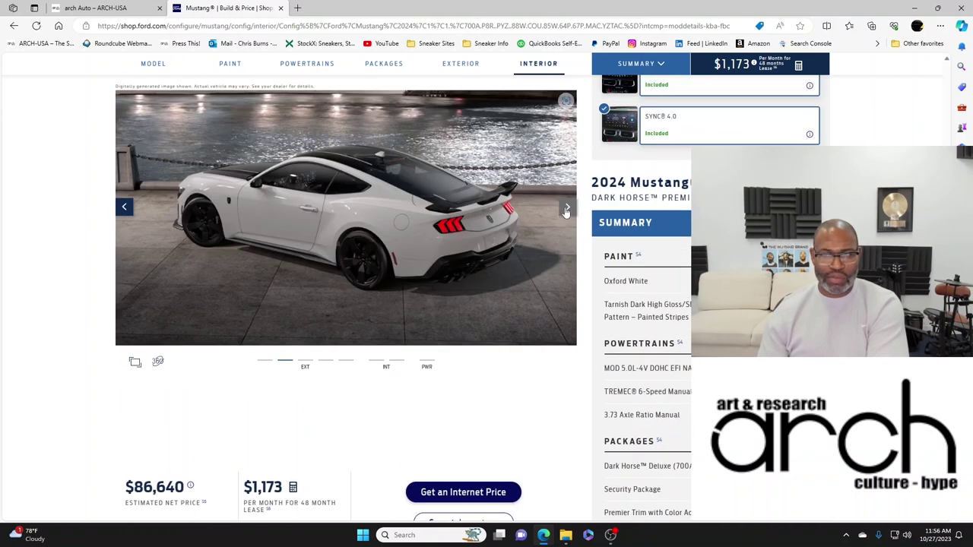
# Step through the exterior shots to the dashboard and powertrain images, then back one.
pyautogui.click(566, 209)
pyautogui.click(566, 209)
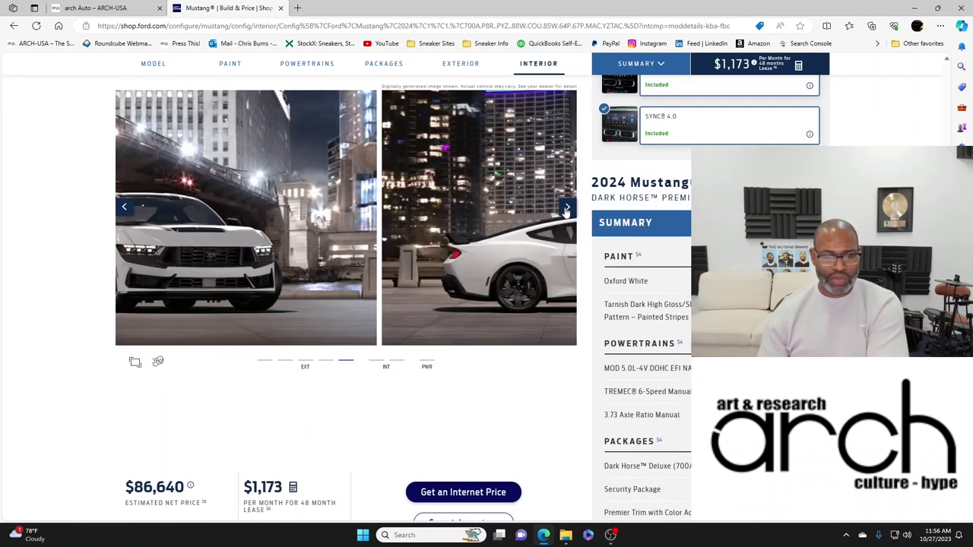
pyautogui.click(566, 209)
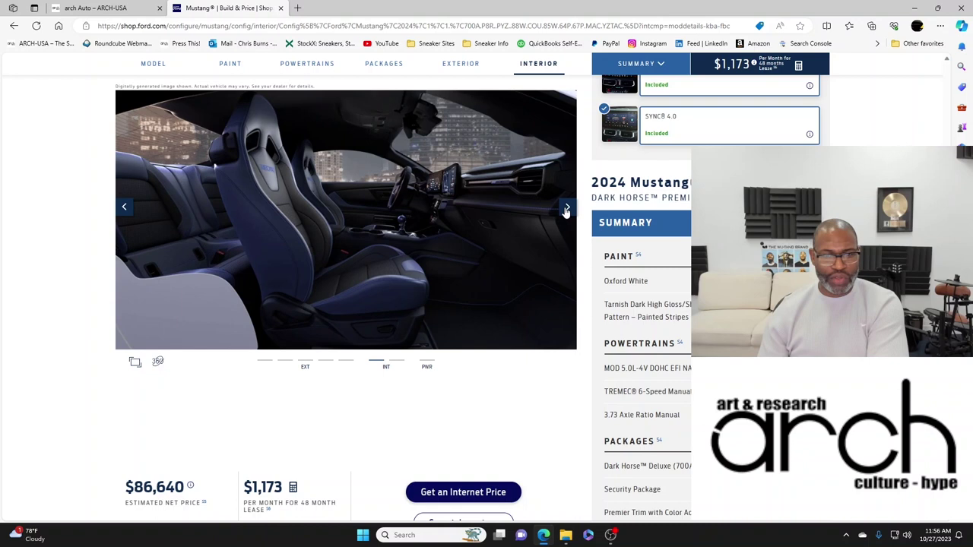
pyautogui.click(566, 209)
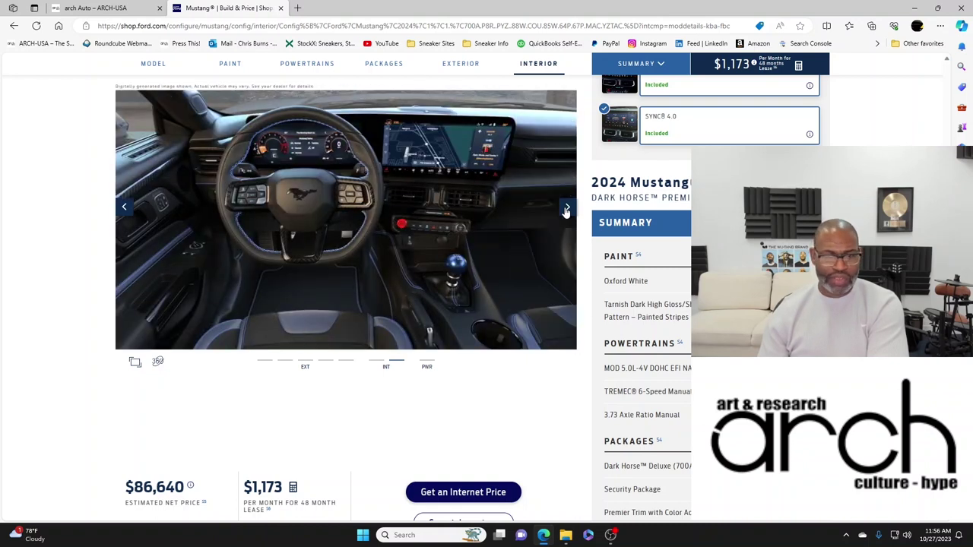
pyautogui.click(566, 209)
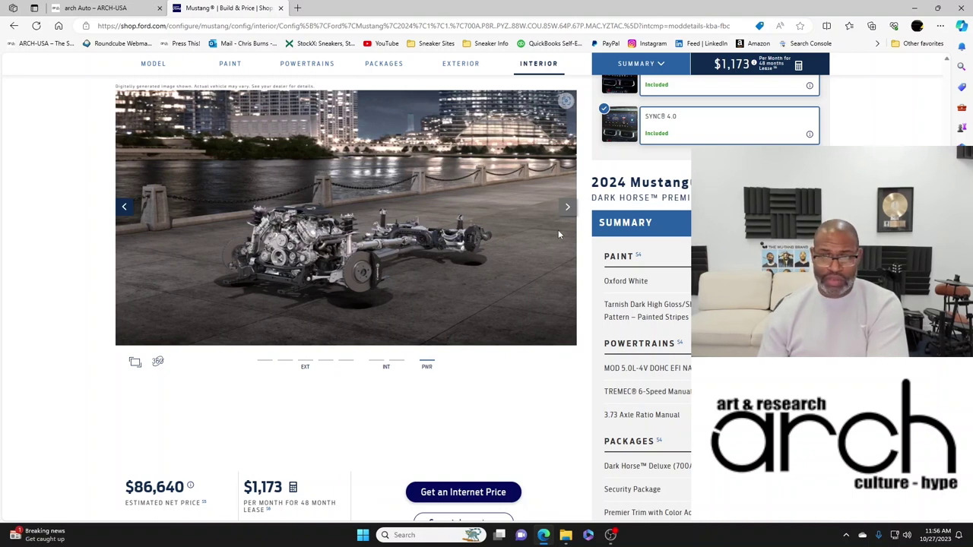
pyautogui.click(125, 208)
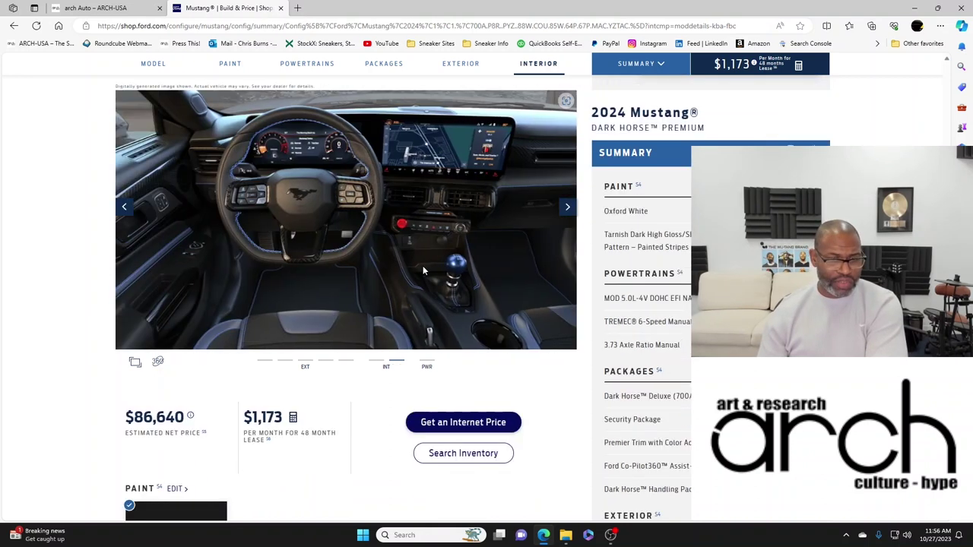
# Scroll through Paint, Packages, Exterior, Interior and Pricing Summary, then back up to Paint.
pyautogui.scroll(-1, 532, 327)
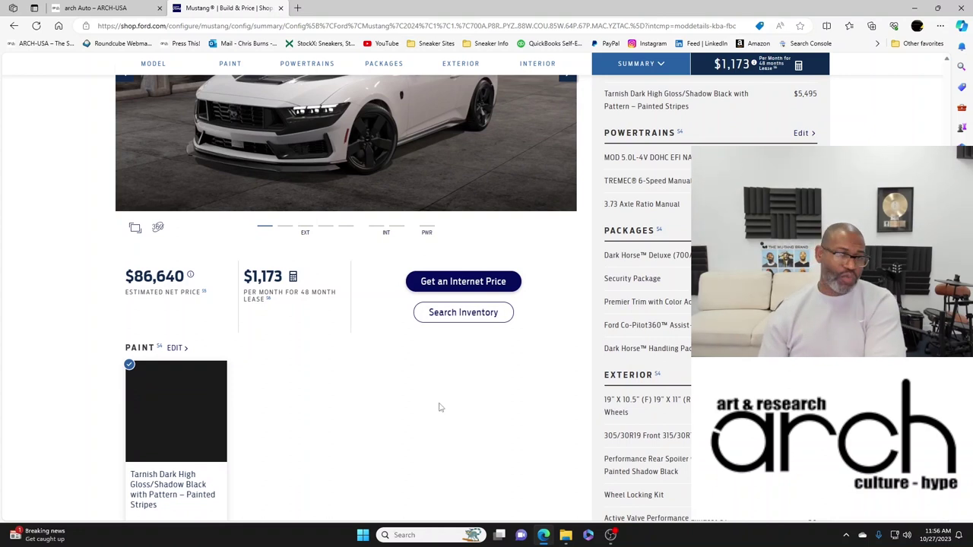
pyautogui.scroll(-4, 483, 417)
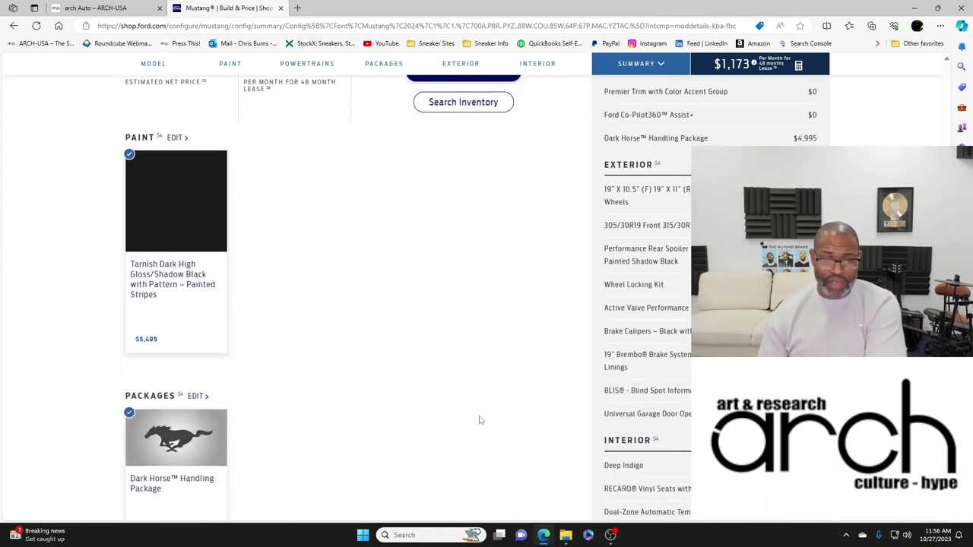
pyautogui.scroll(-8, 490, 403)
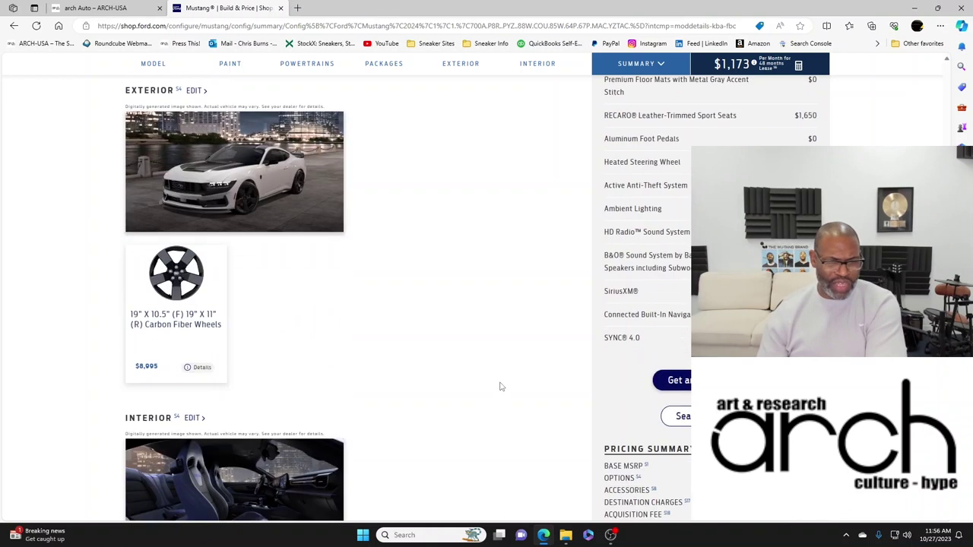
pyautogui.scroll(-4, 500, 386)
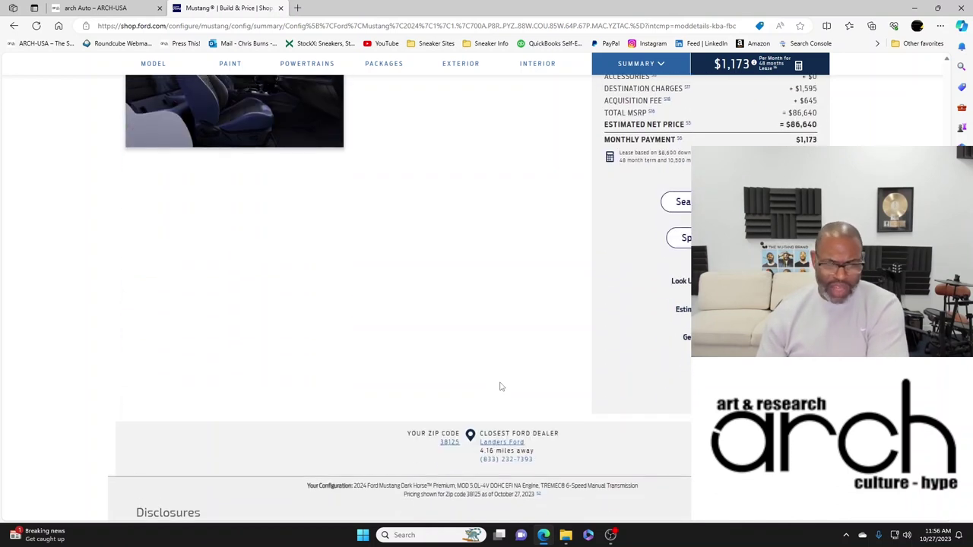
pyautogui.scroll(-2, 501, 387)
pyautogui.scroll(15, 508, 387)
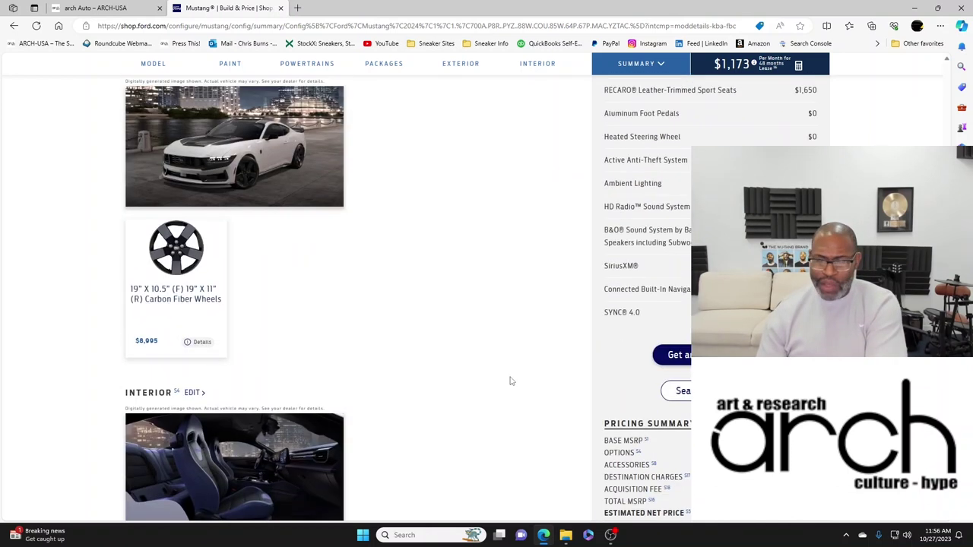
pyautogui.scroll(8, 628, 307)
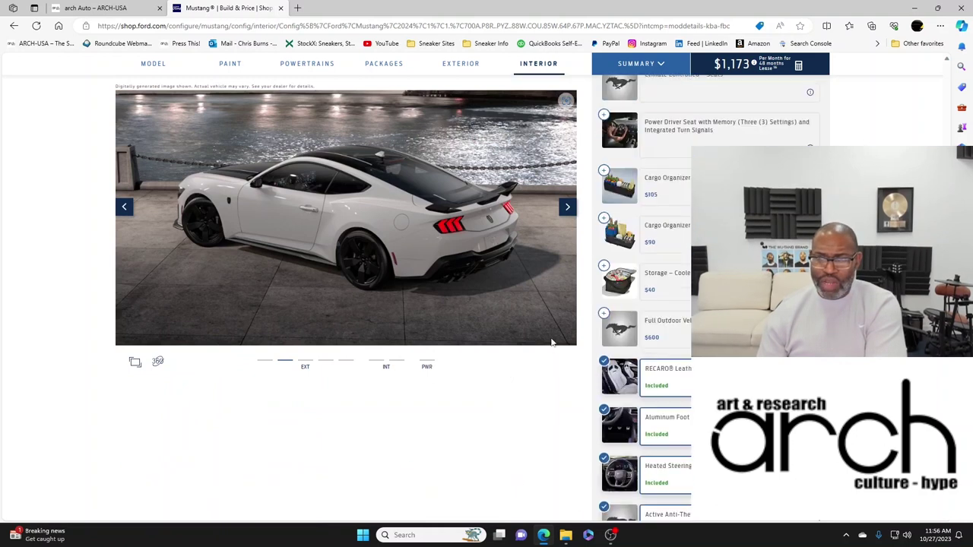
pyautogui.scroll(10, 628, 307)
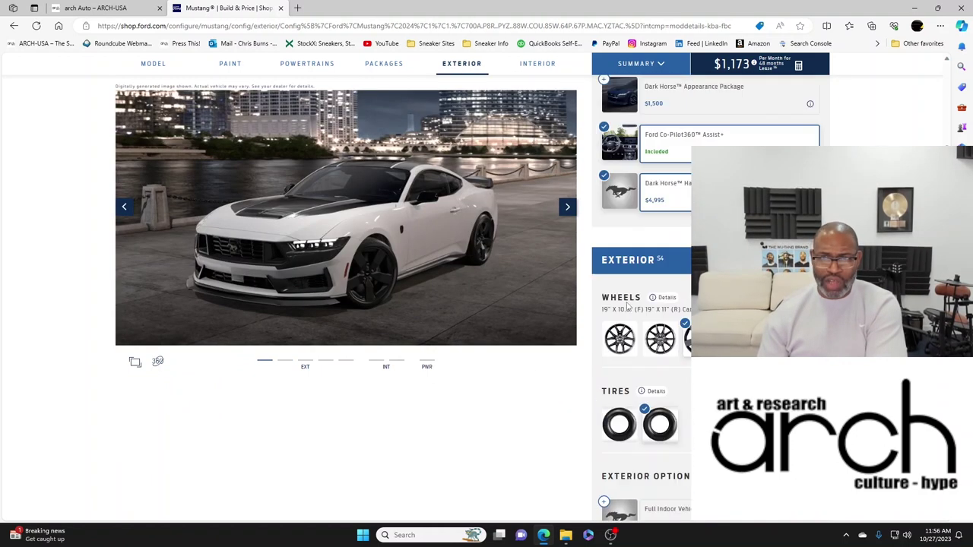
pyautogui.scroll(3, 628, 306)
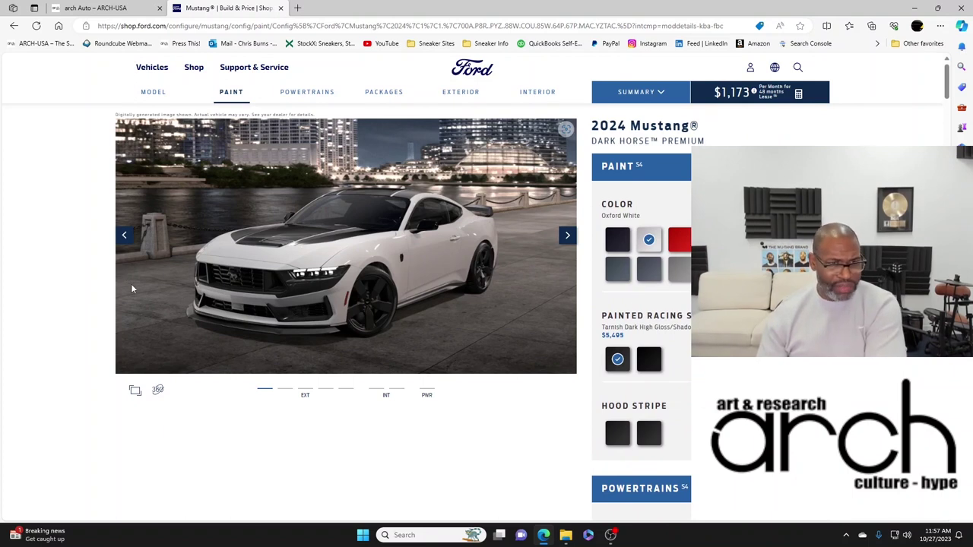
# Open and close the 360° interior view, then show the white Mustang's side profile.
pyautogui.click(158, 391)
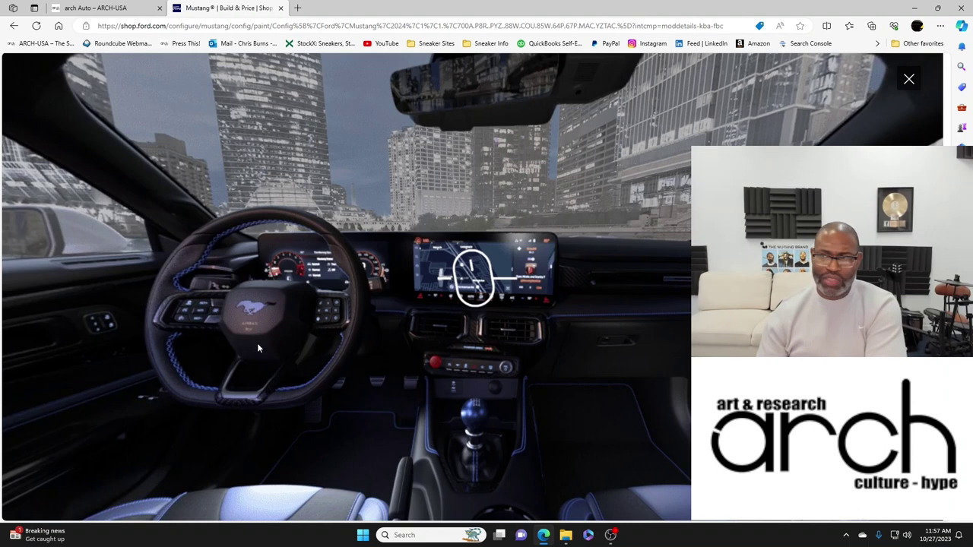
pyautogui.click(908, 79)
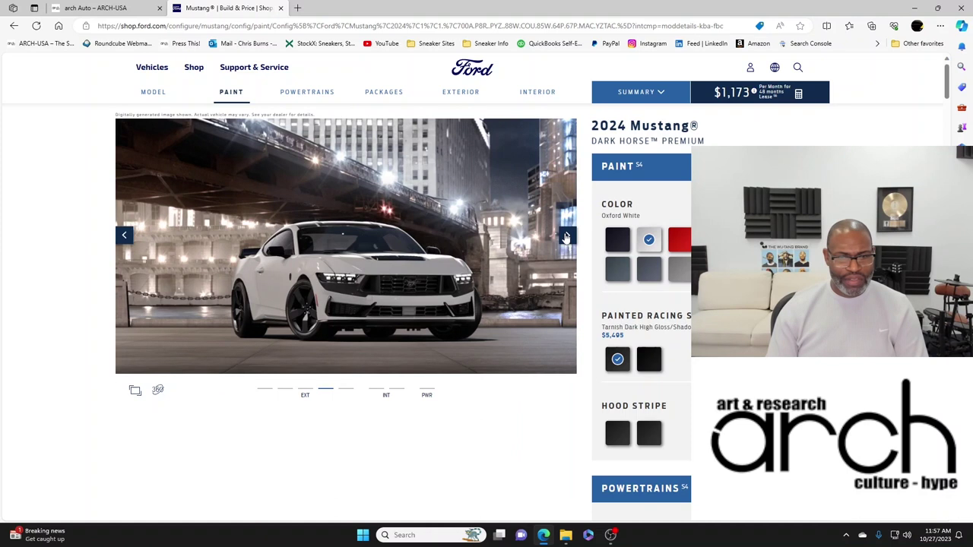
pyautogui.click(565, 238)
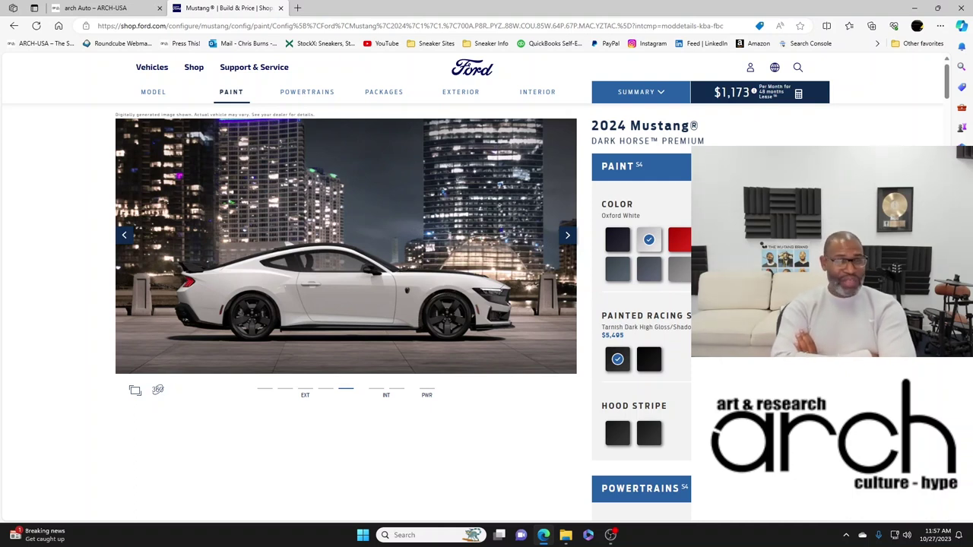
# Go from the arch Auto tab to the ARCH-USA home page via the logo.
pyautogui.click(98, 7)
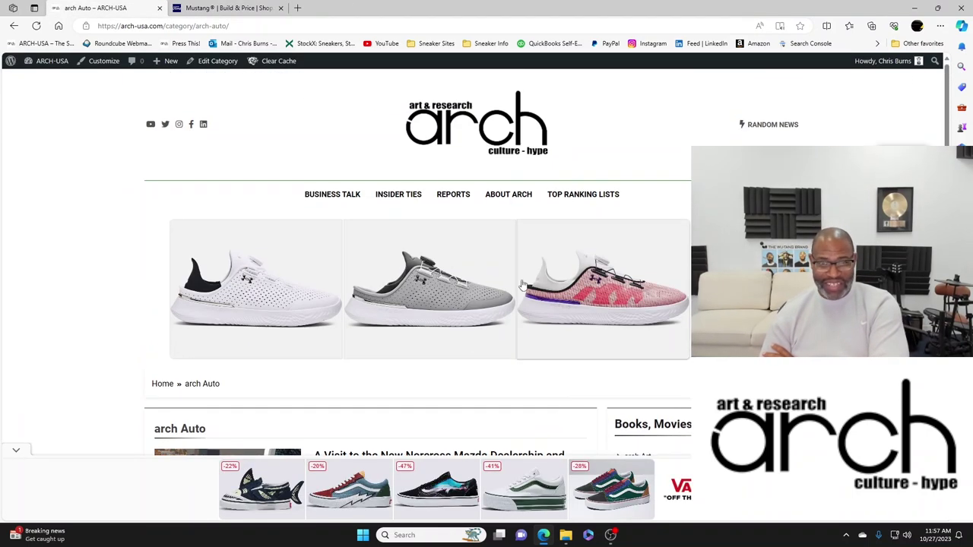
pyautogui.click(443, 125)
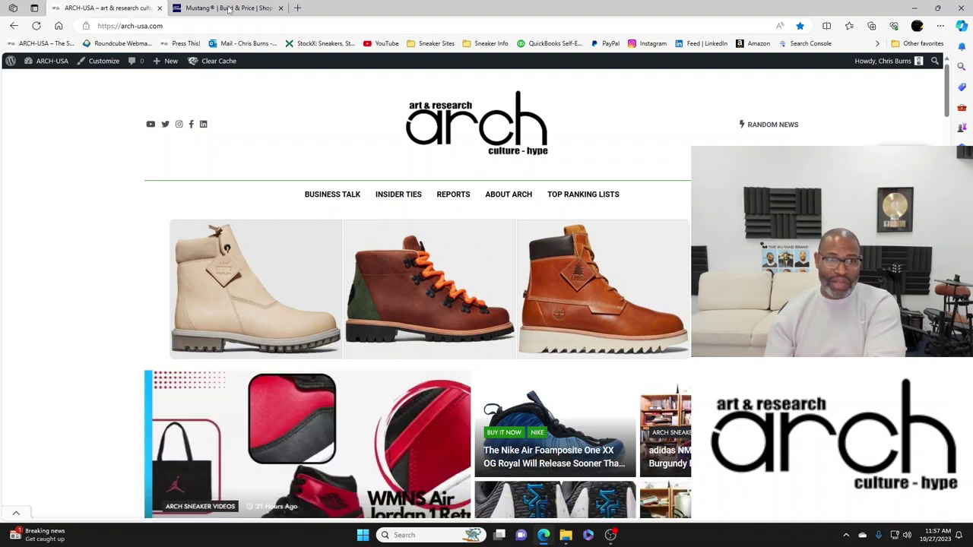
# Switch back to the Mustang Build & Price tab with Ctrl+Tab.
pyautogui.hotkey('ctrl', 'Tab')
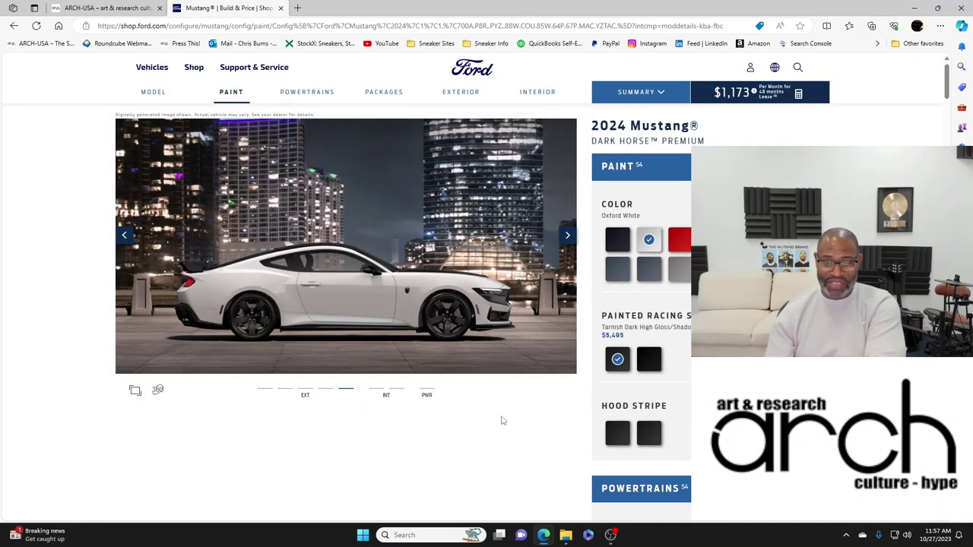